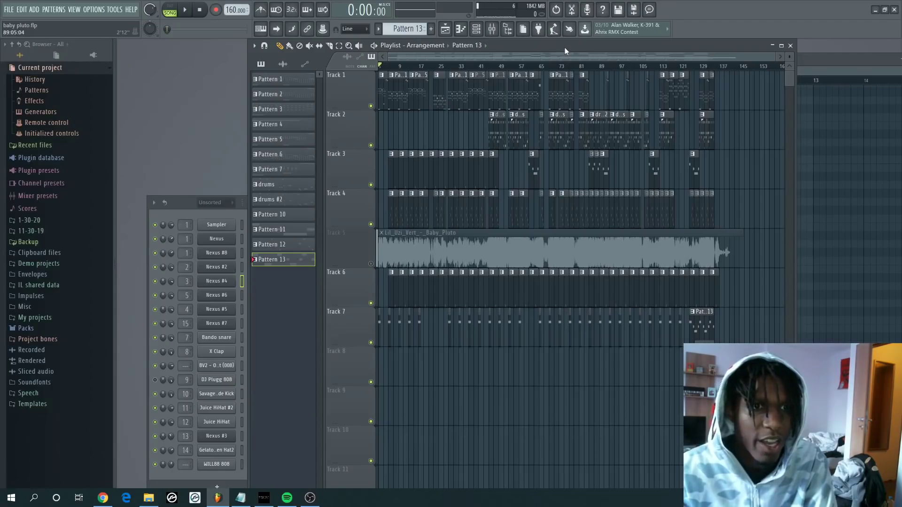
Step: Move the Lil_Uzi_Vert_-_Baby_Pluto audio clip from Track 5 down to Track 8 and reposition the Playlist window
left_click_drag(568, 46, 455, 49)
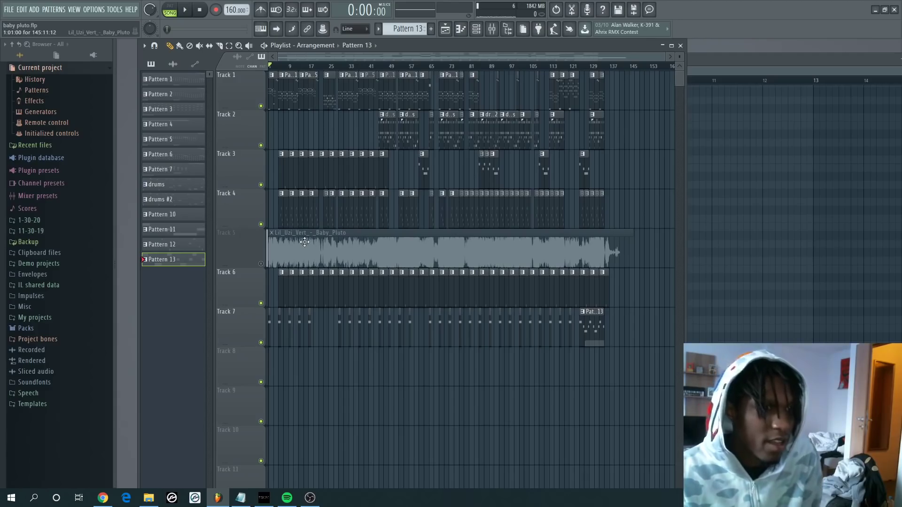
left_click_drag(305, 242, 304, 361)
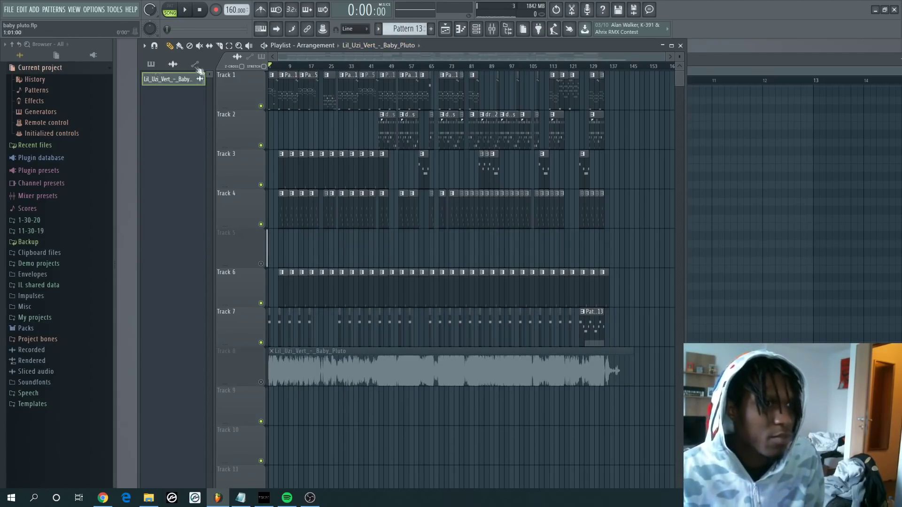
left_click_drag(362, 41, 501, 57)
Step: Play the arrangement from the start and again from bar 5 to listen to the whole beat
key("space")
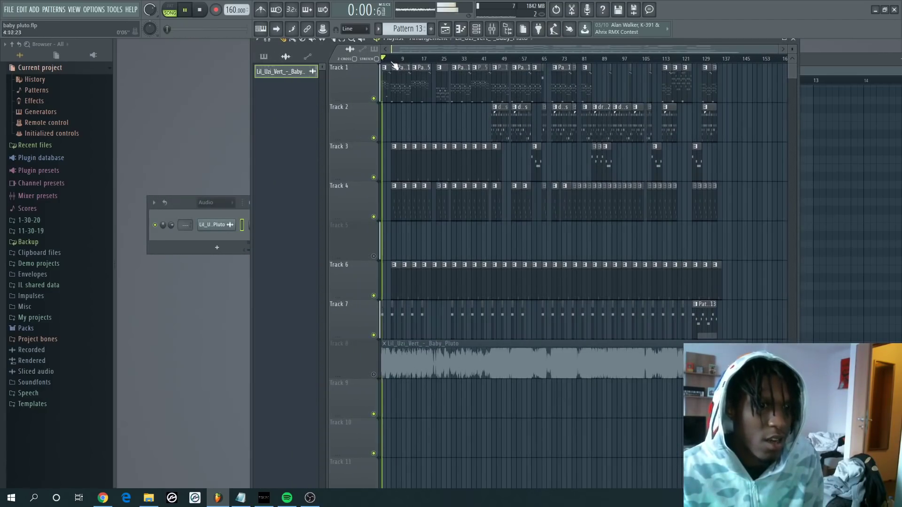
key("space")
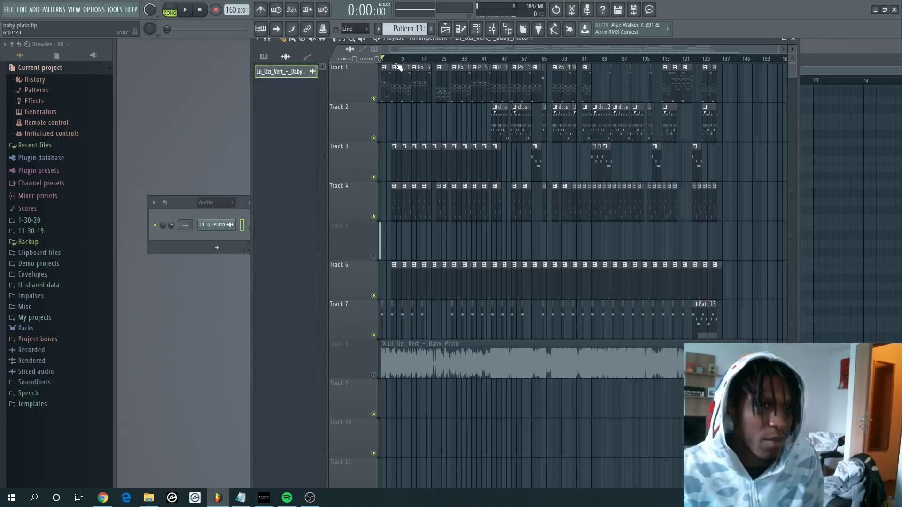
key("space")
scroll(425, 58, "up", 3)
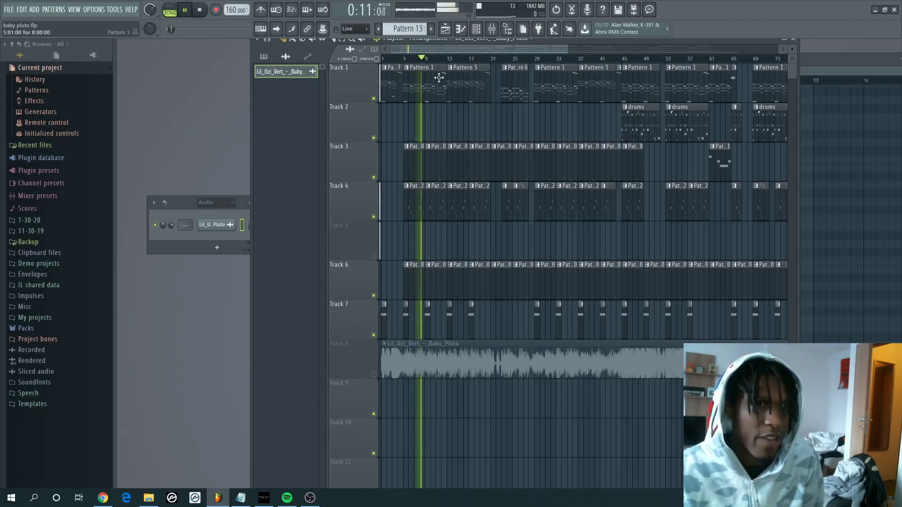
key("space")
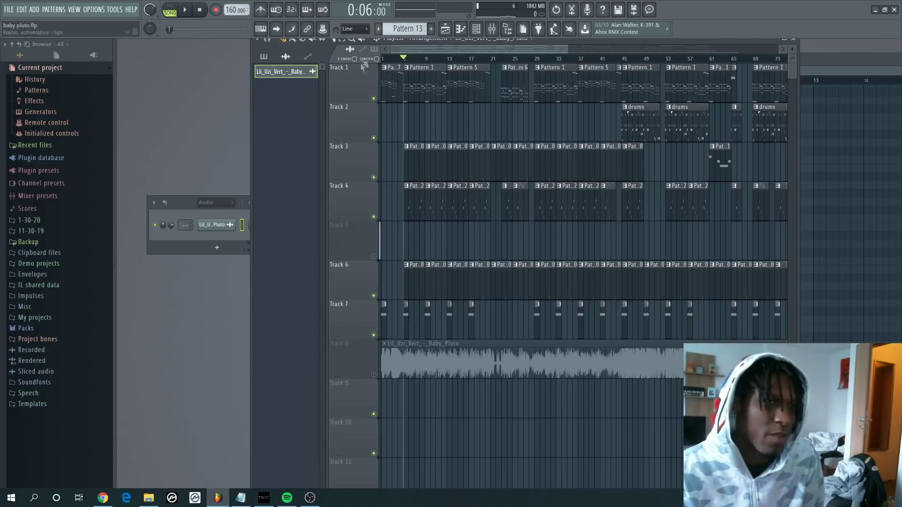
key("space")
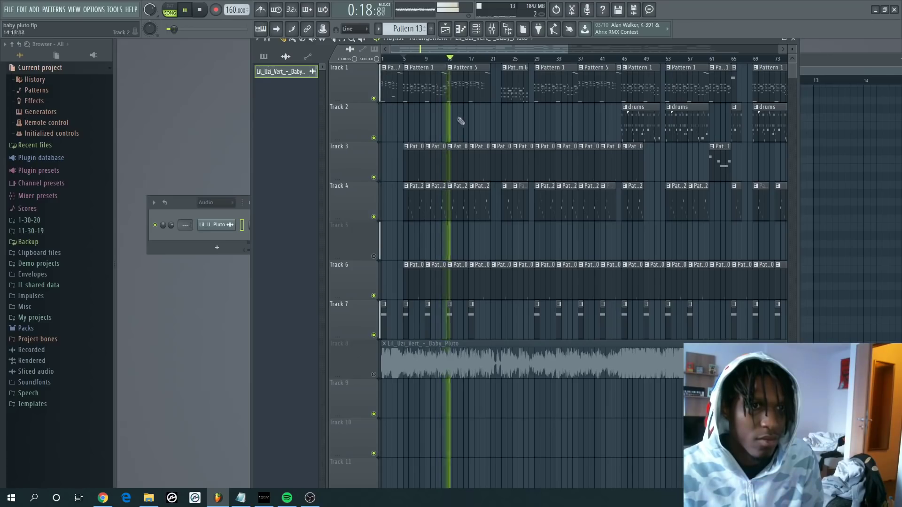
key("space")
Step: Open the Pattern 1 clip's Nexus notes in the piano roll and look at the preset loaded in the Nexus plugin
double_click(413, 78)
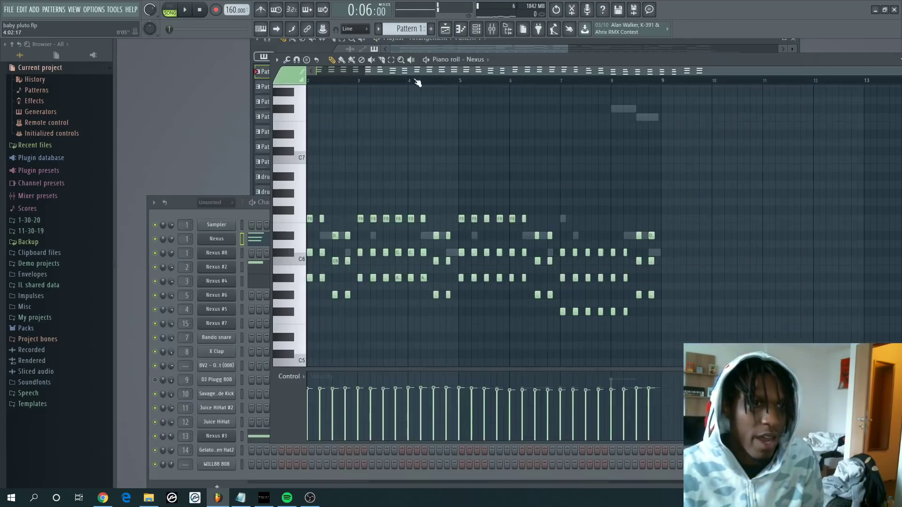
left_click_drag(414, 74, 334, 86)
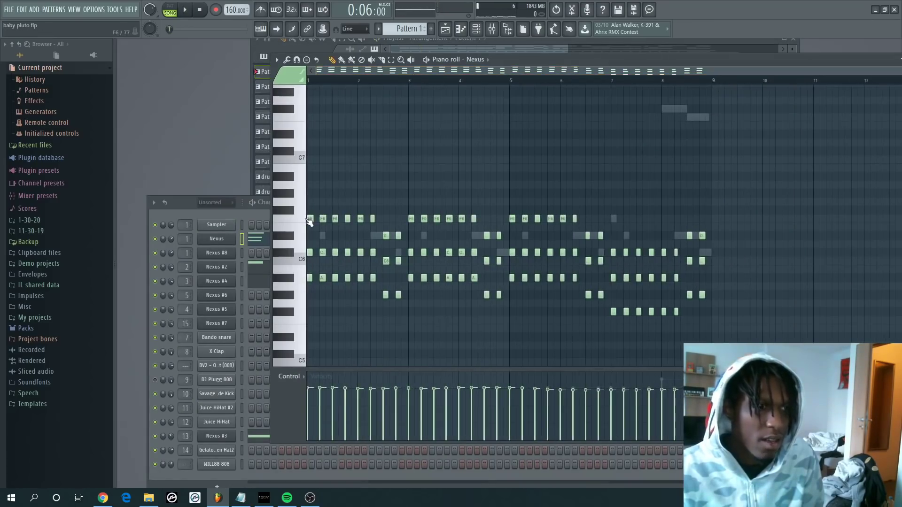
left_click(218, 240)
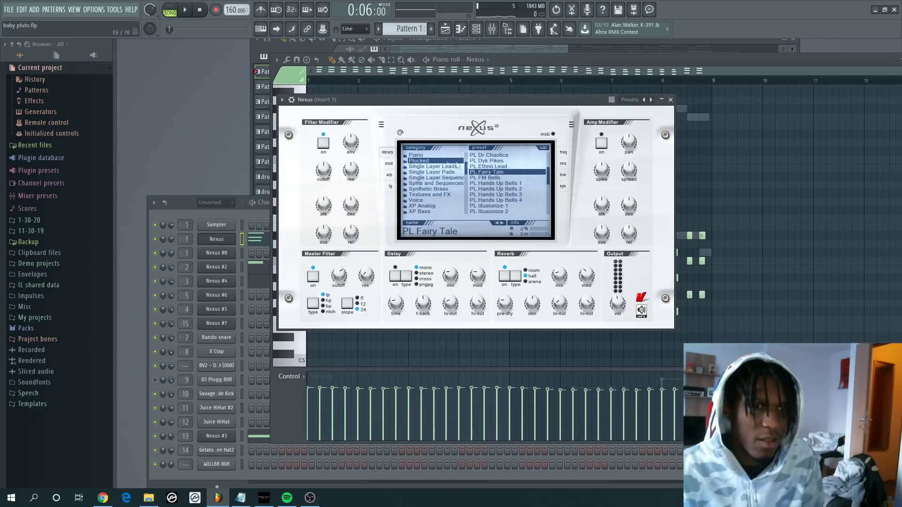
left_click(547, 62)
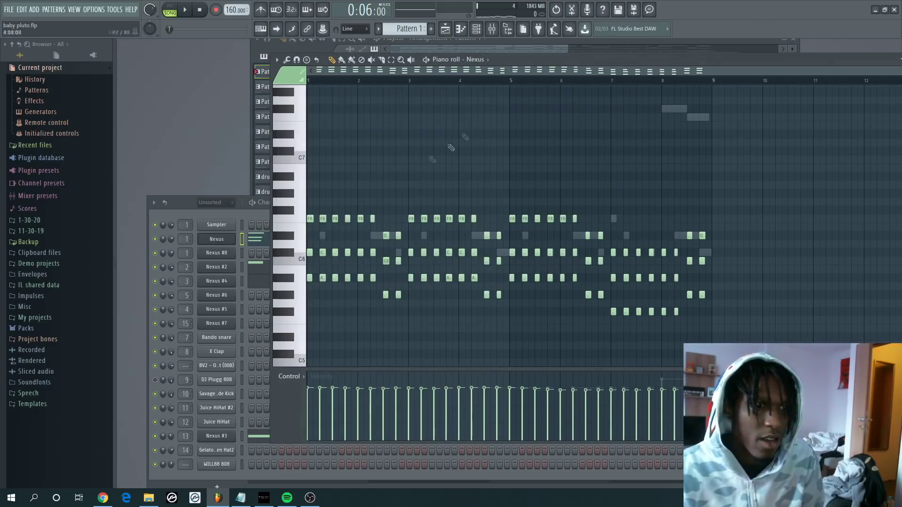
Step: Solo the Nexus channel in the Channel rack and listen to it from bar 5
right_click(158, 239)
left_click(190, 242)
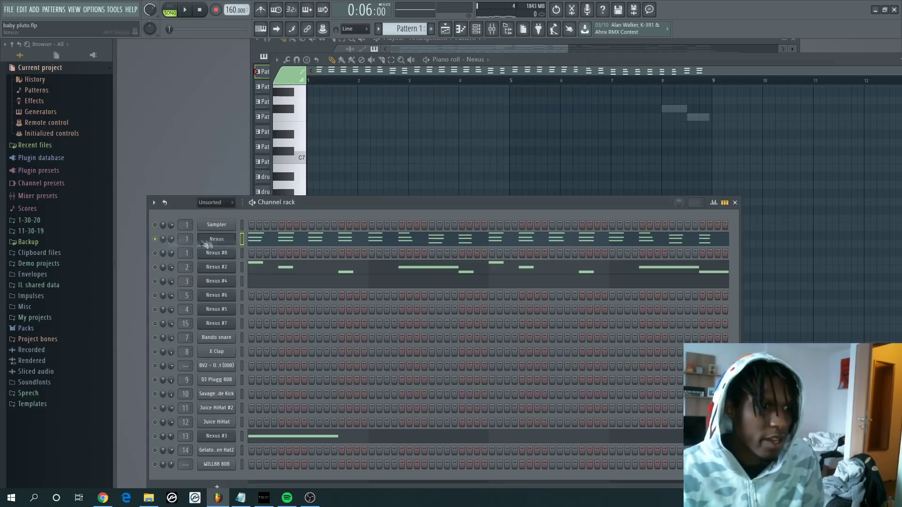
key("space")
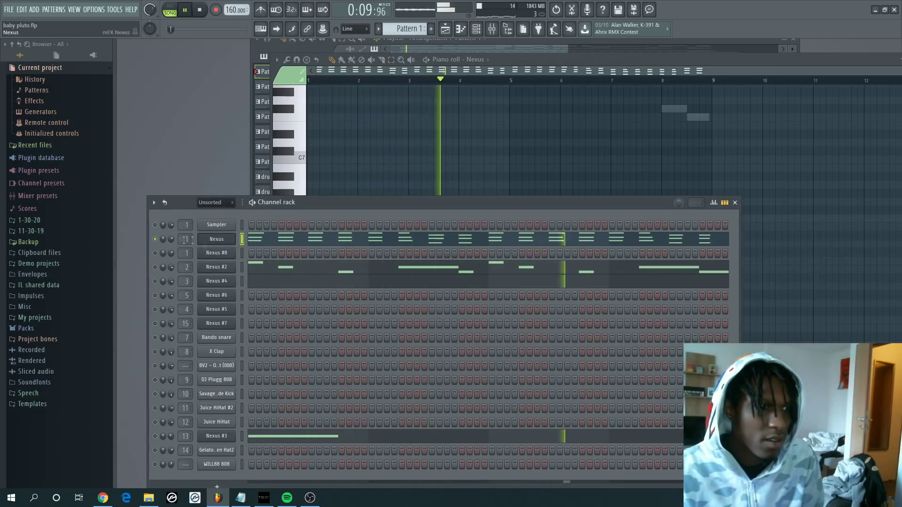
key("space")
Step: Examine the Fruity Love Philter and Fruity parametric EQ 2 settings on the mixer's Insert 1, then close the mixer
left_click(483, 31)
left_click(492, 30)
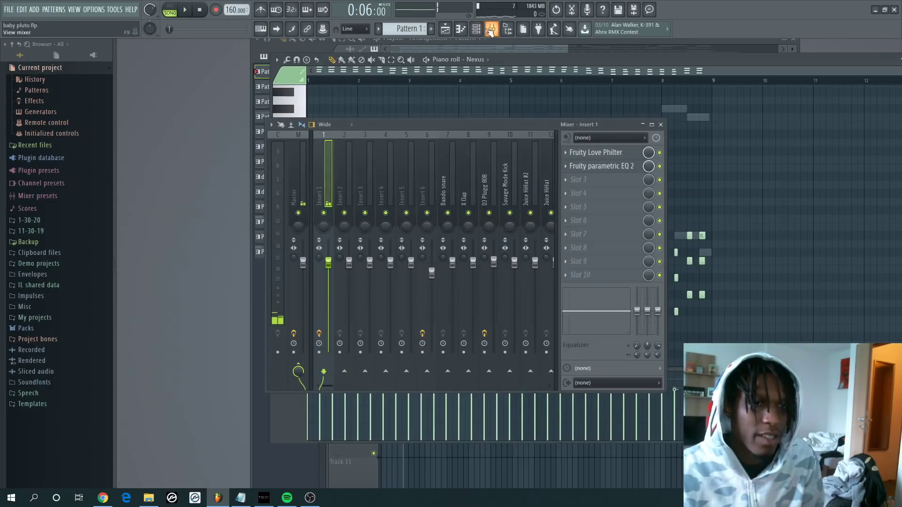
left_click(596, 153)
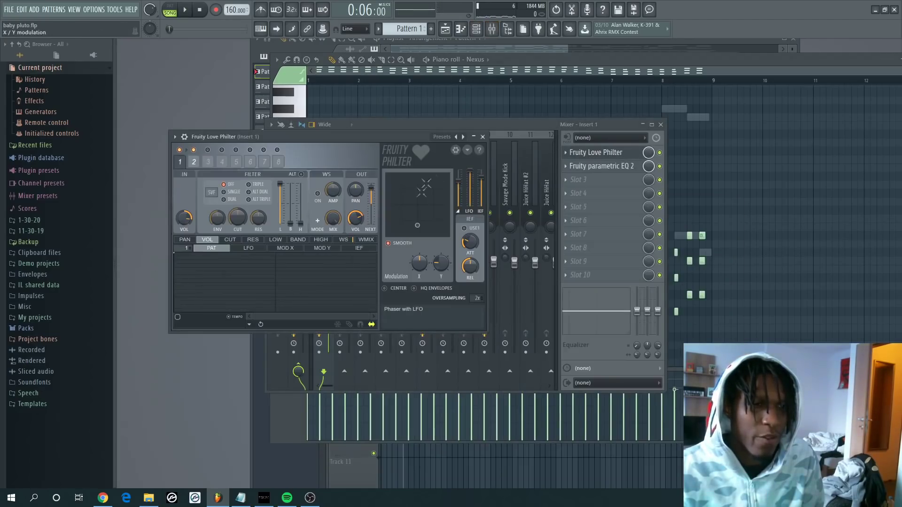
left_click(483, 138)
left_click(612, 168)
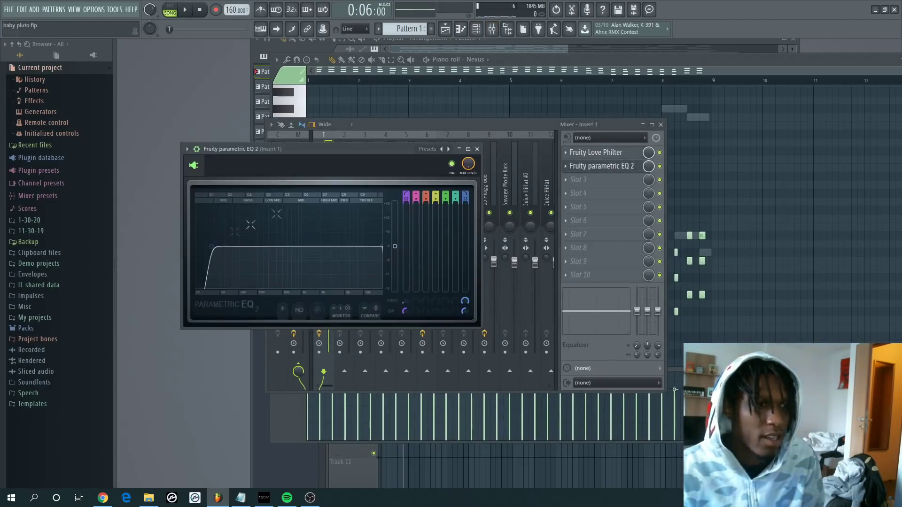
left_click(477, 149)
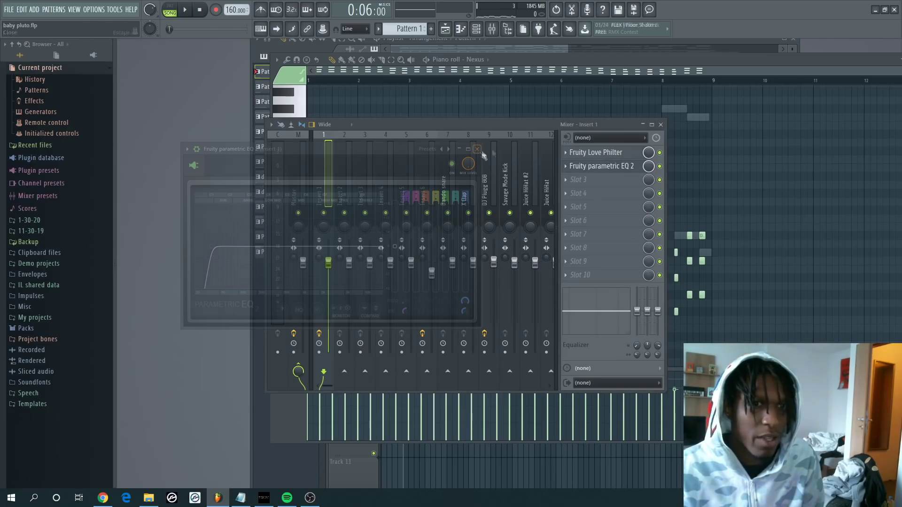
left_click(660, 125)
Step: Play the soloed Nexus chords with their notes in view and return to the Playlist
key("space")
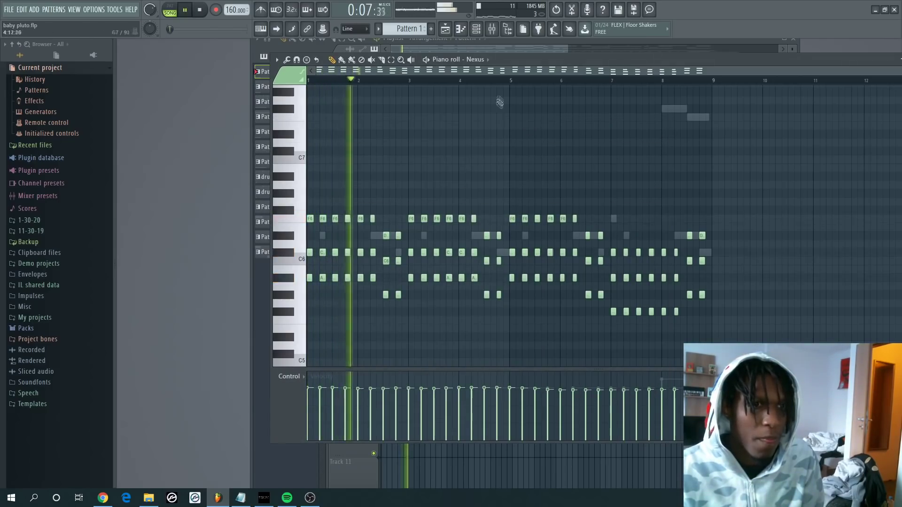
left_click(509, 43)
key("space")
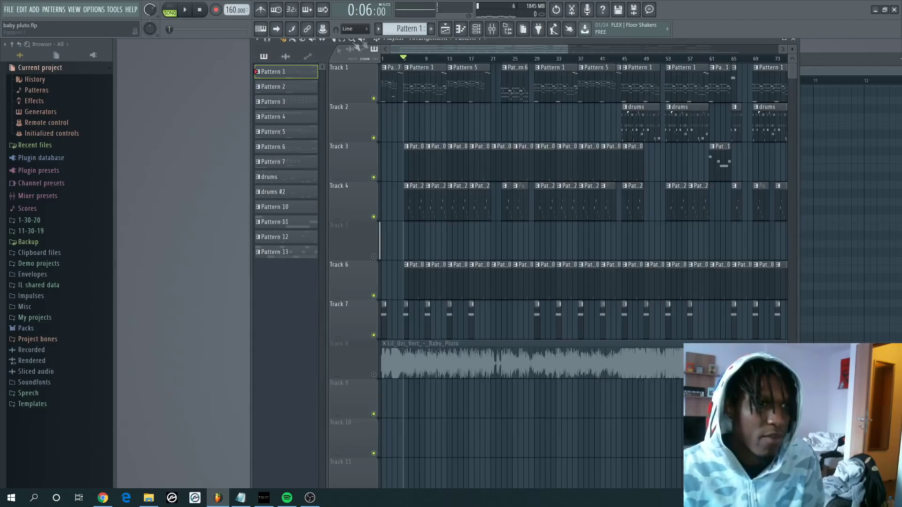
Step: Enable the Nexus #2 channel alongside Nexus and play both together with the Pattern 1 piano roll shown
left_click(450, 28)
left_click(458, 28)
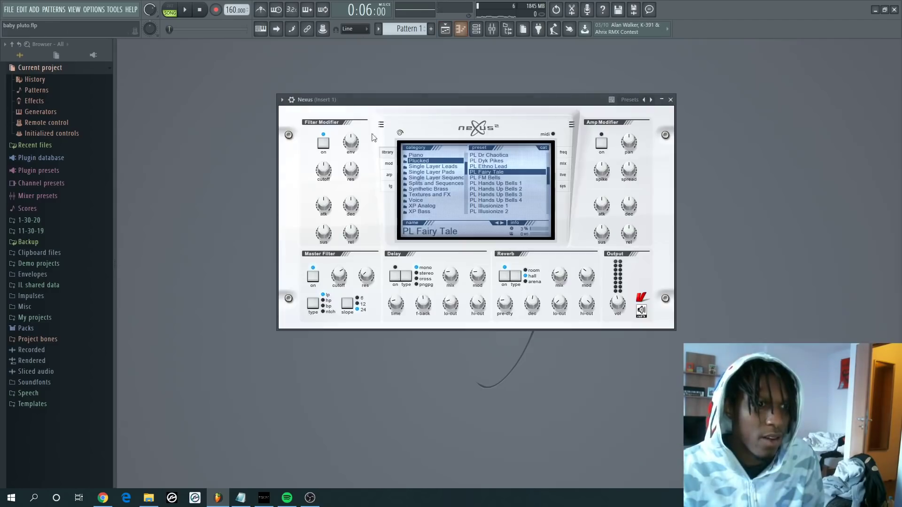
left_click(492, 30)
left_click(507, 30)
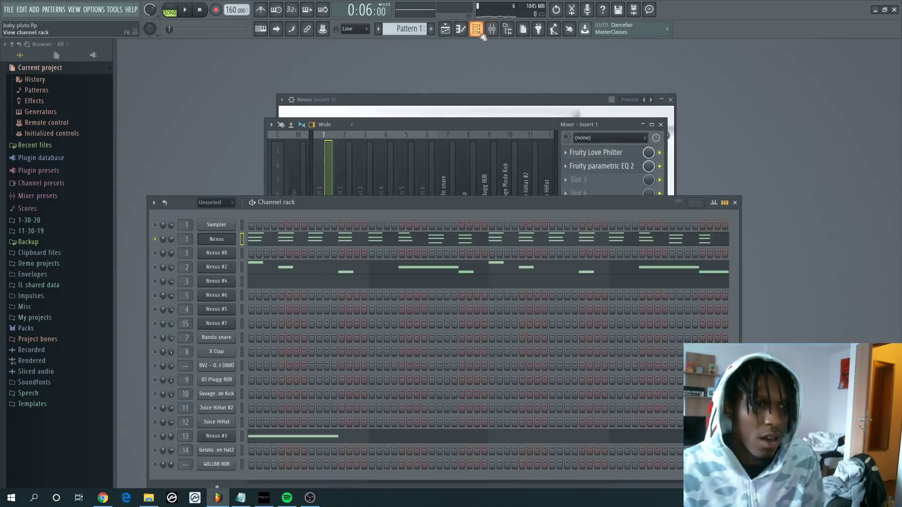
right_click(155, 267)
left_click(158, 269)
right_click(155, 267)
left_click(162, 270)
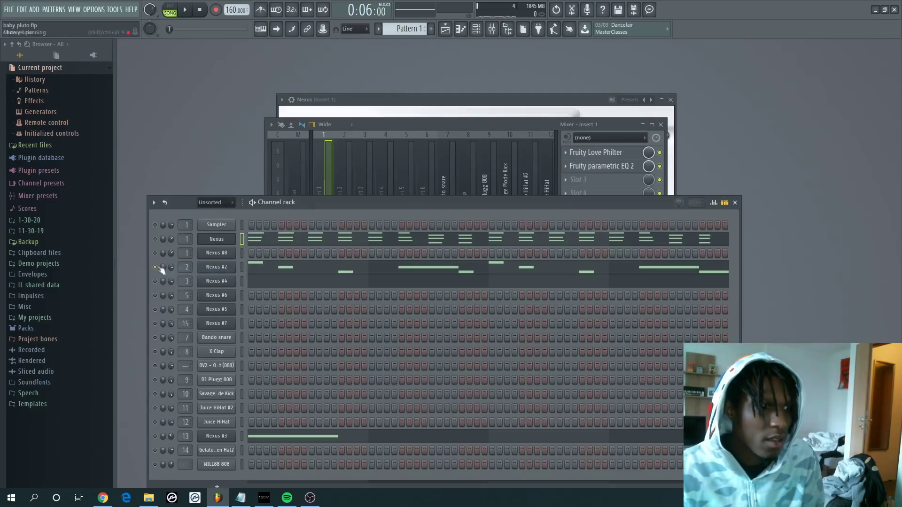
key("space")
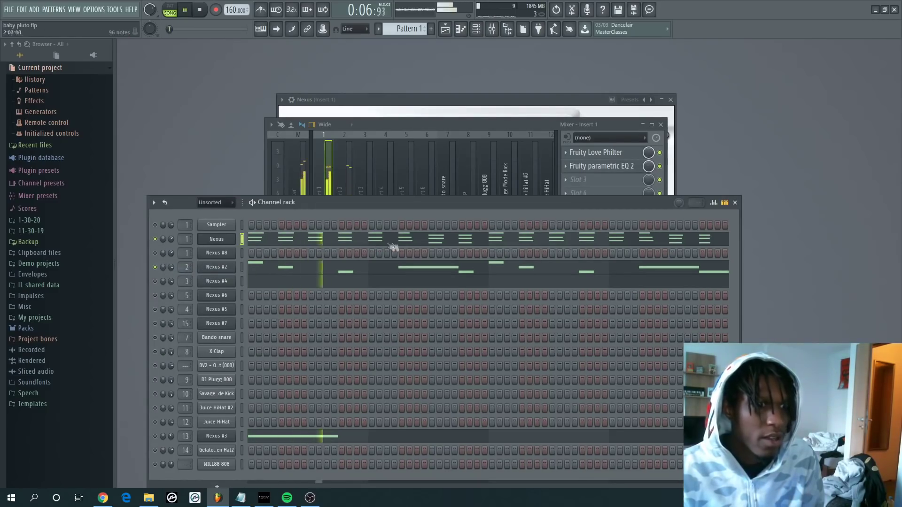
left_click(461, 29)
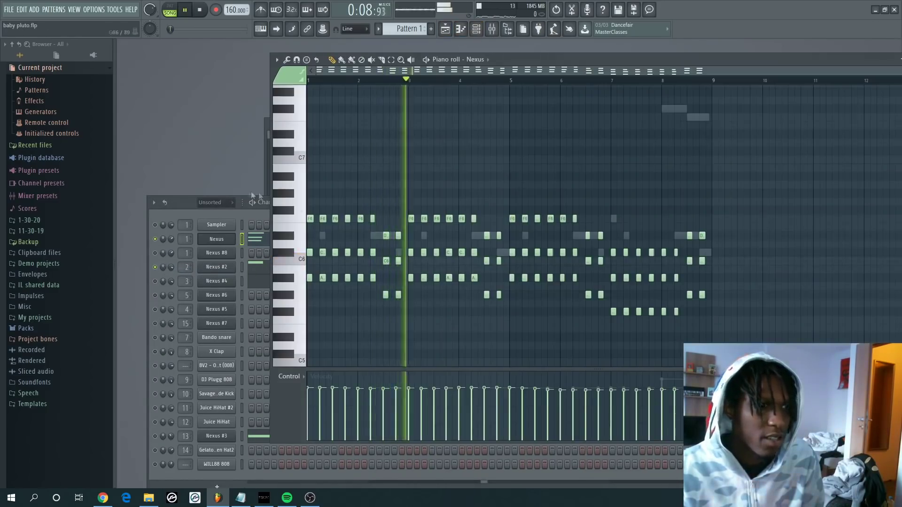
key("space")
Step: Look at the preset loaded in the Nexus #2 plugin and close its window
left_click(180, 198)
left_click(225, 268)
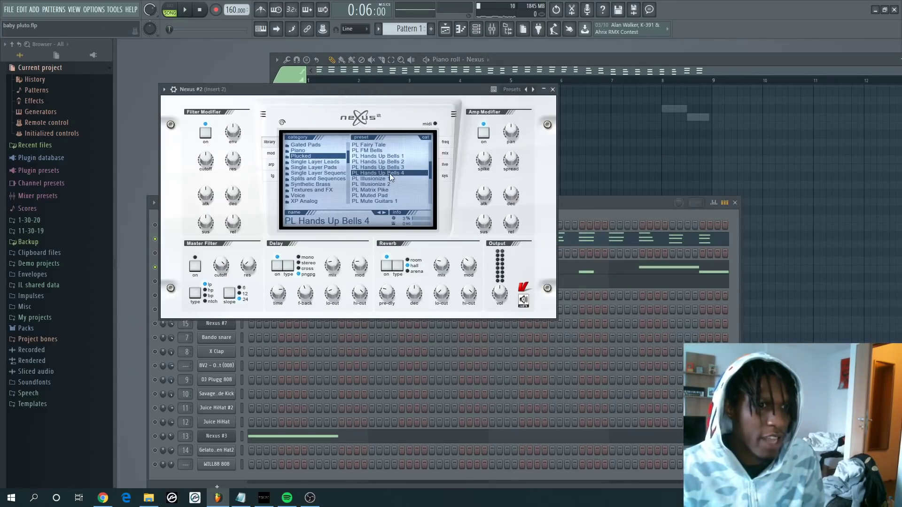
left_click(554, 89)
Step: Play Nexus and Nexus #2 together over the Pattern 1 notes and unmute the Nexus #4 channel
key("space")
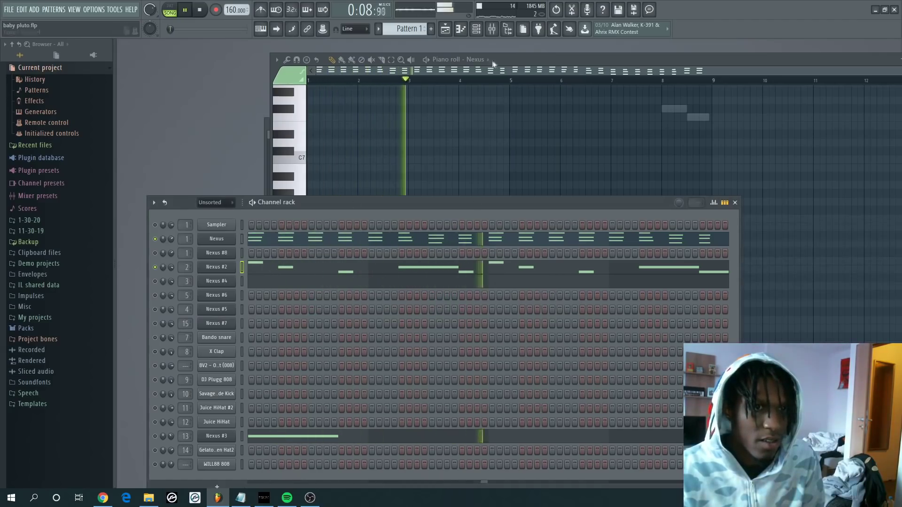
left_click(507, 69)
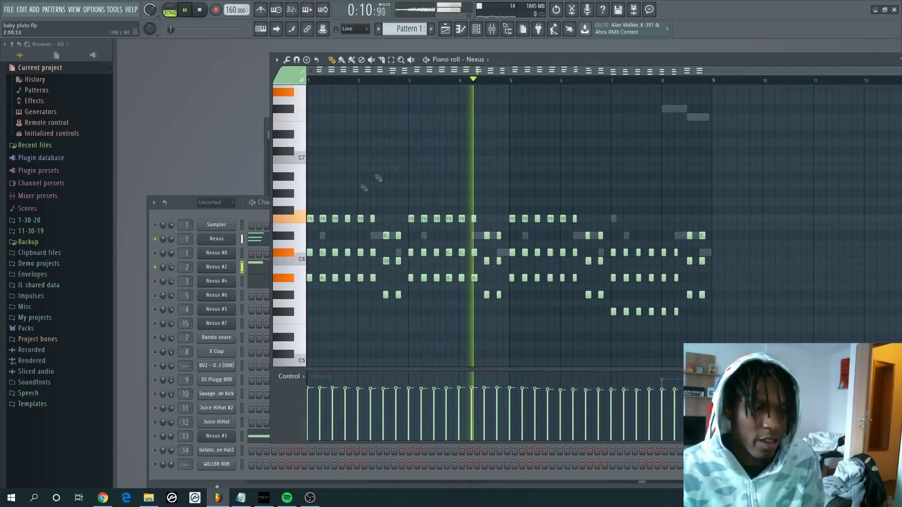
left_click(193, 202)
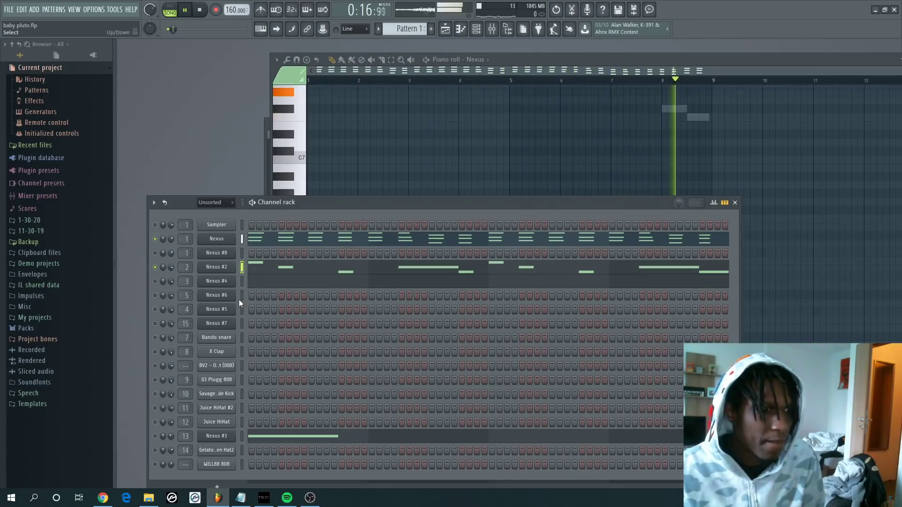
key("space")
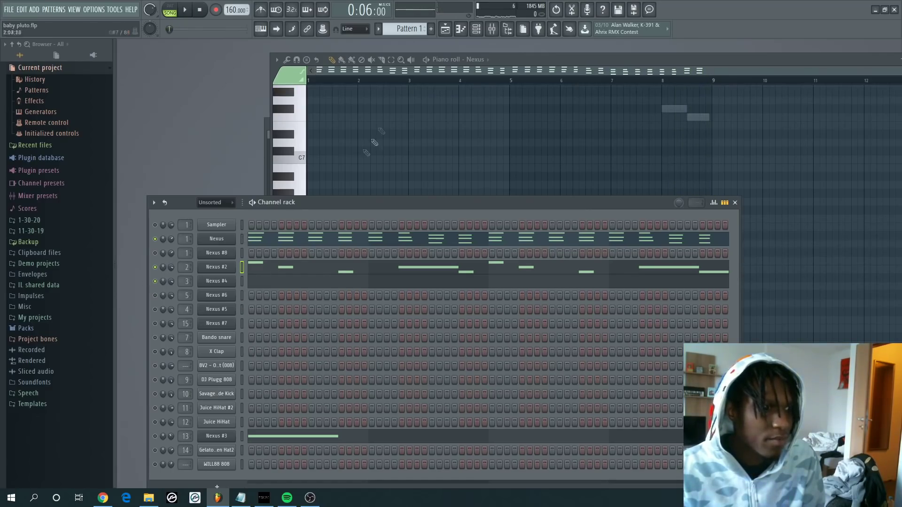
Step: View the Nexus #2 notes of Pattern 1, then open the Pattern 12 clip at bar 5 of Track 4 in the piano roll
left_click(459, 31)
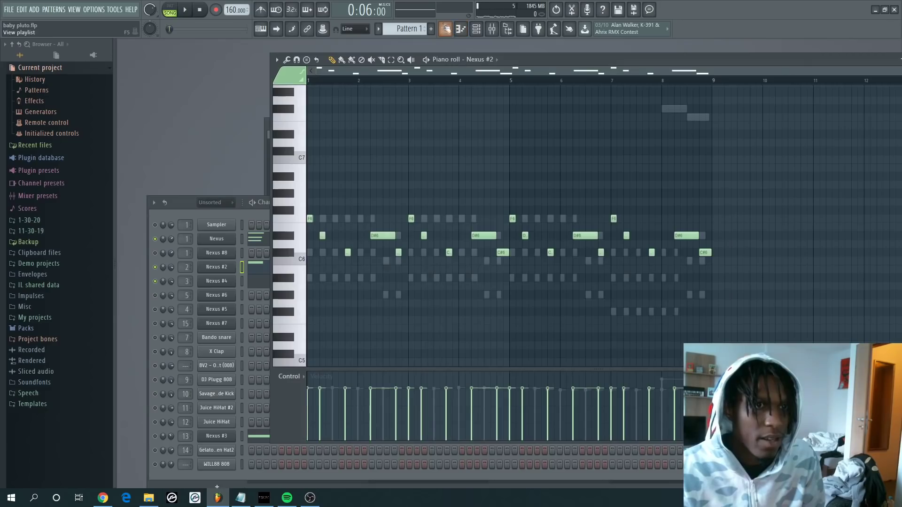
left_click(446, 32)
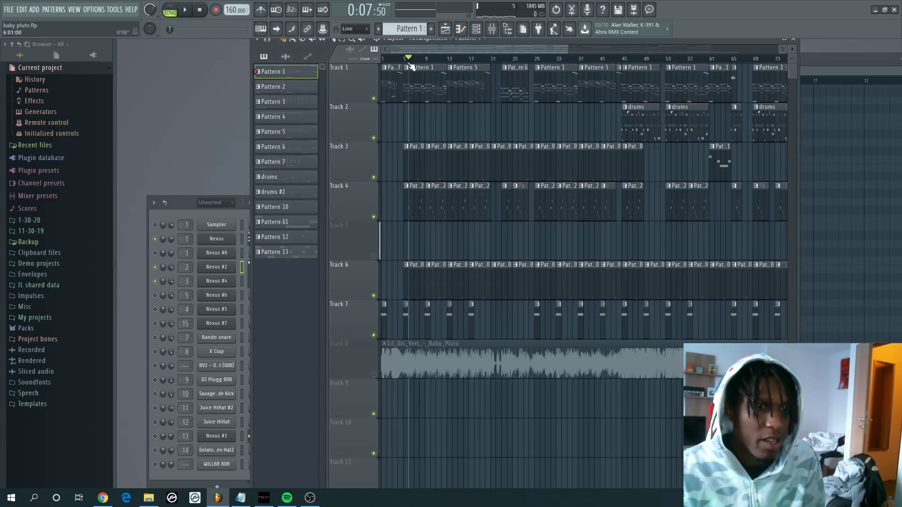
double_click(414, 198)
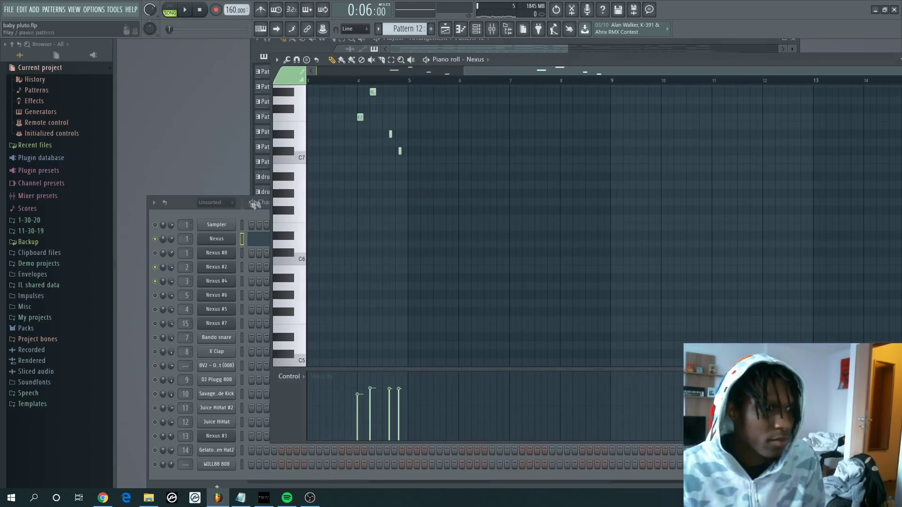
Step: Play back Pattern 12 while viewing its Nexus notes in bars 2 and 4 of the piano roll
key("space")
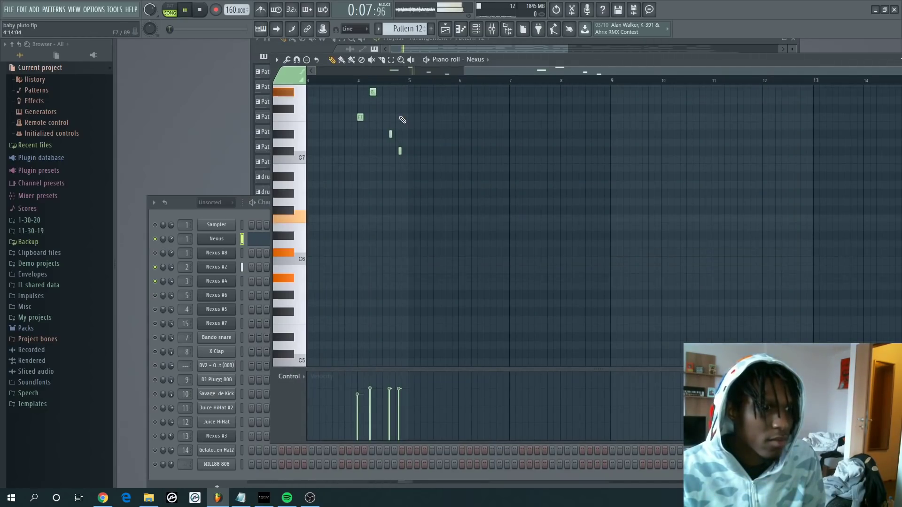
key("space")
scroll(425, 106, "left", 3)
scroll(418, 153, "up", 2)
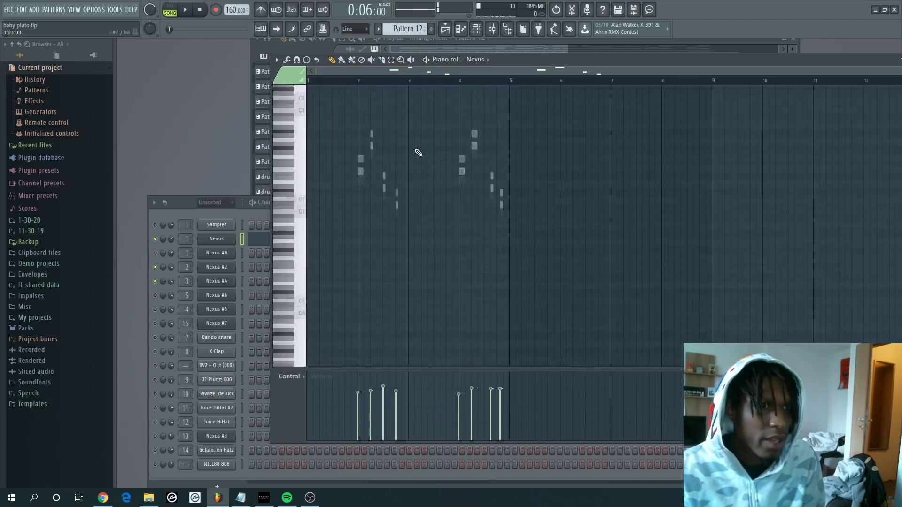
scroll(417, 154, "up", 3)
key("space")
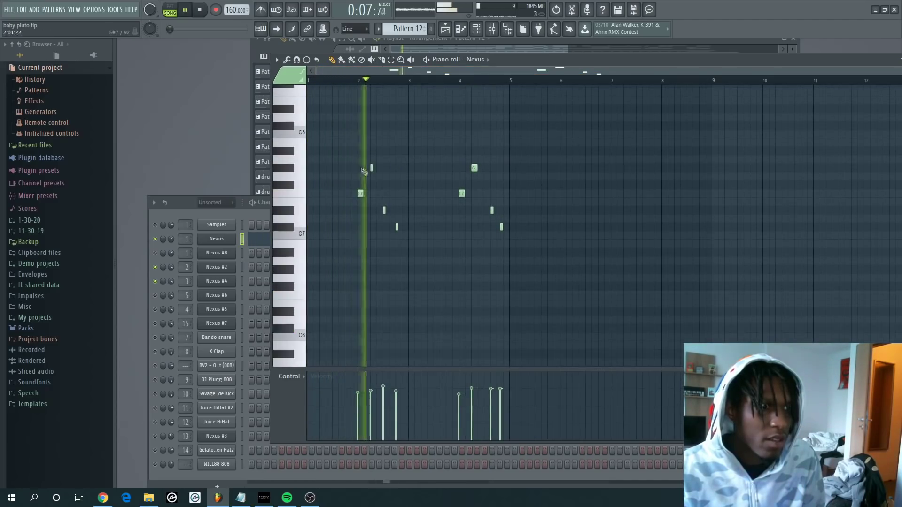
scroll(385, 221, "up", 1)
key("space")
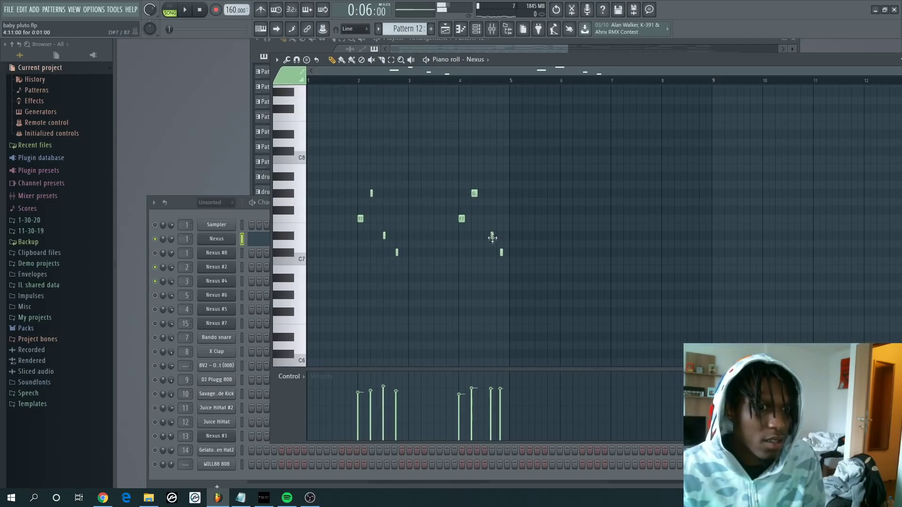
Step: Shift the last two Nexus notes of bar 4 in Pattern 12 slightly earlier to match bar 2's rhythm and replay them
key("space")
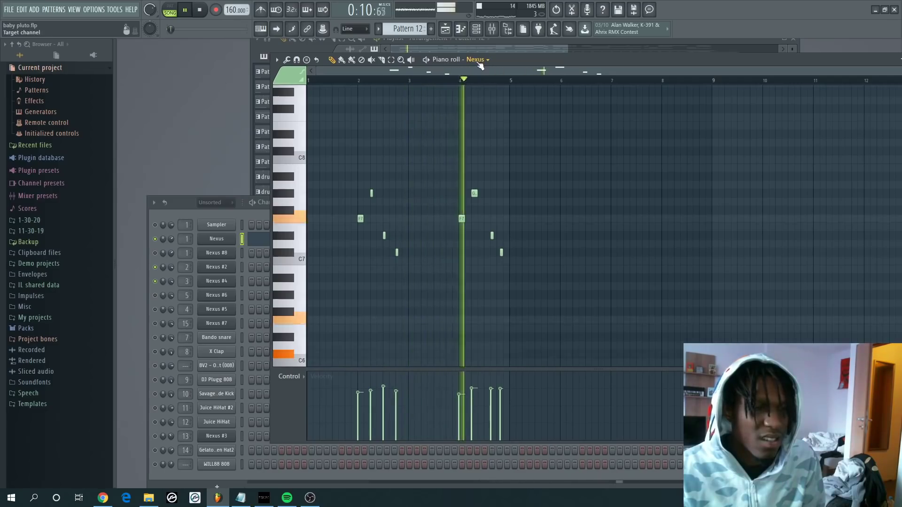
key("space")
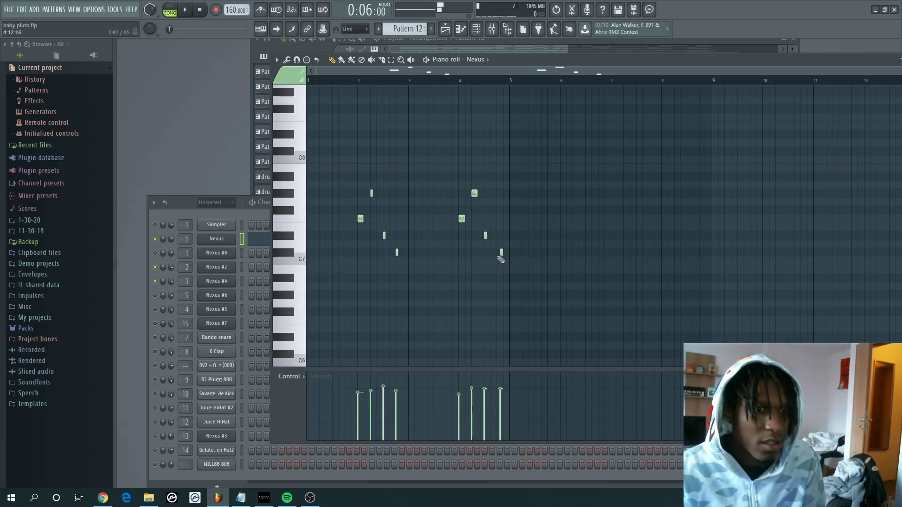
key("space")
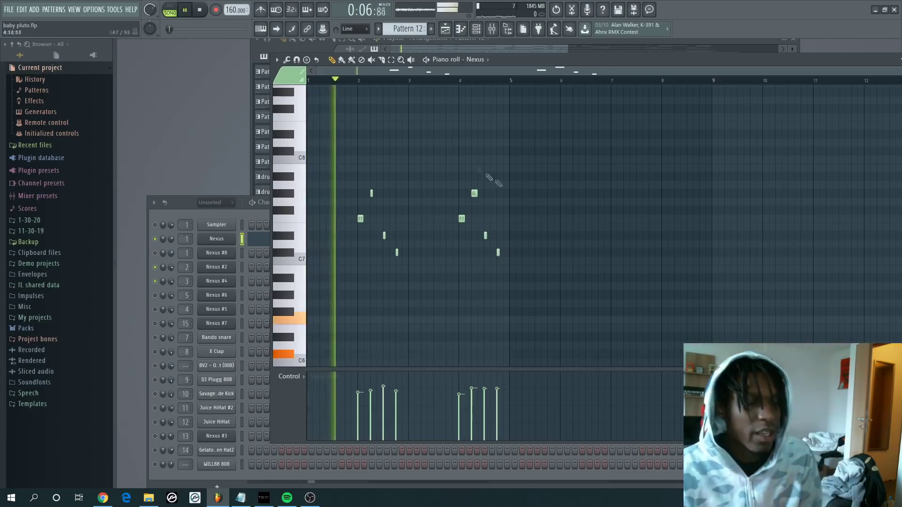
key("space")
Step: Return to the playlist, move the playhead to bar 12, and play the song from there
left_click(476, 60)
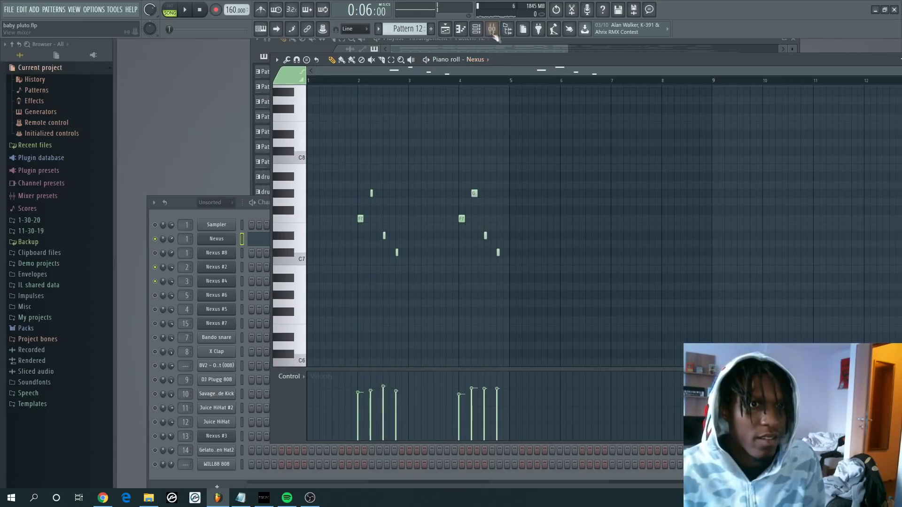
left_click(492, 29)
left_click(491, 29)
left_click(477, 29)
left_click(476, 29)
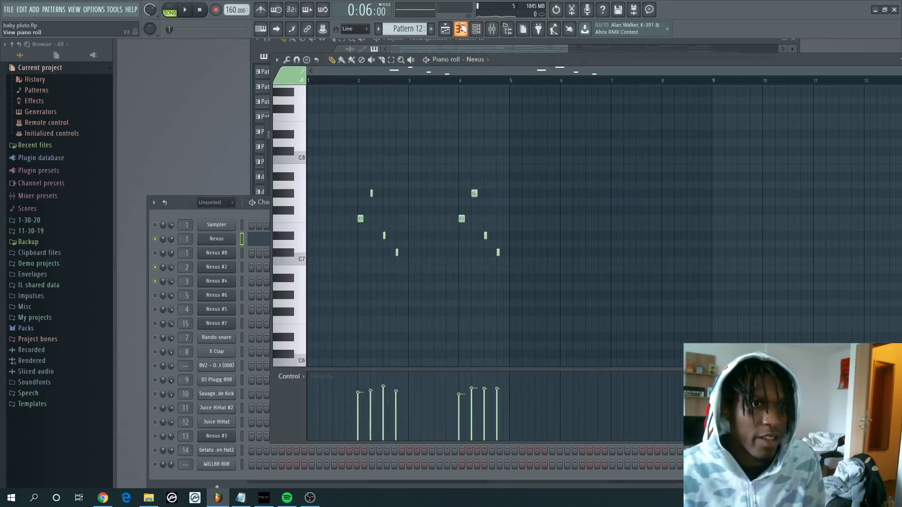
left_click(446, 30)
left_click_drag(479, 61, 433, 66)
key("space")
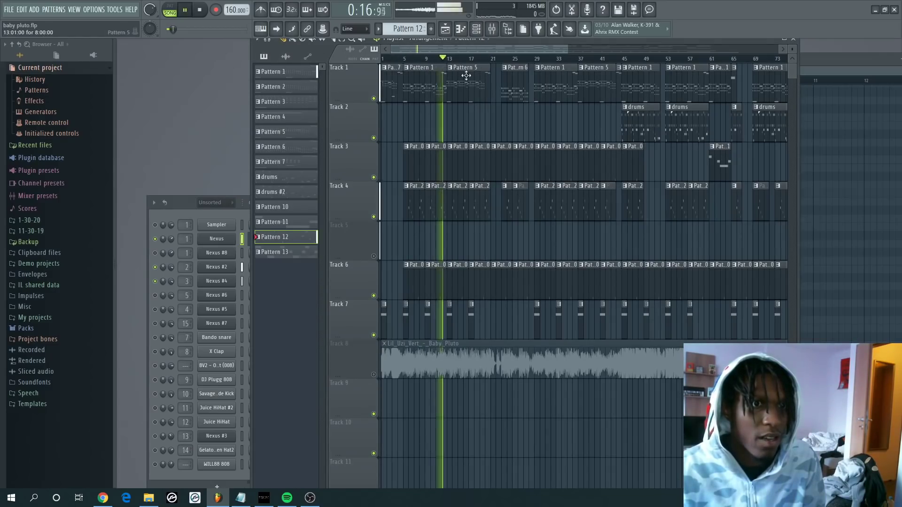
Step: Open the Pattern 1 clip of Track 1 in the piano roll and display the Nexus #4 channel's notes
double_click(441, 78)
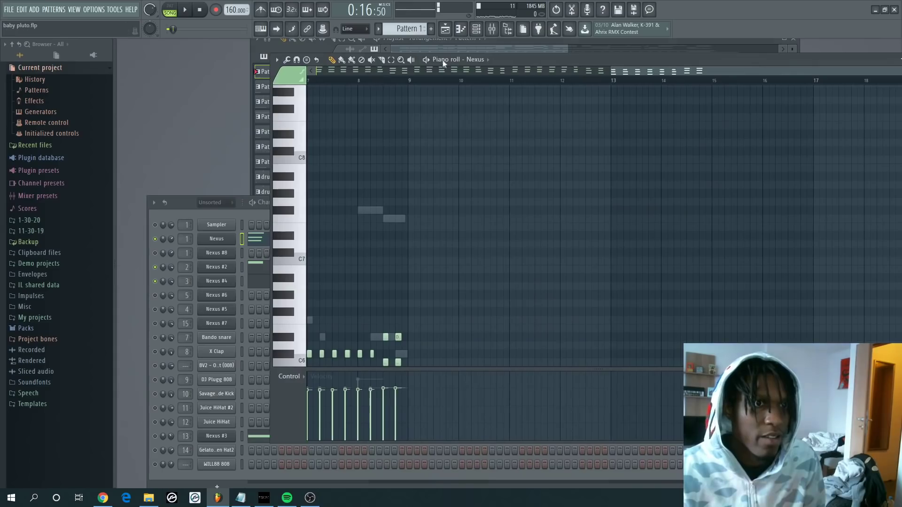
left_click(474, 60)
left_click(507, 130)
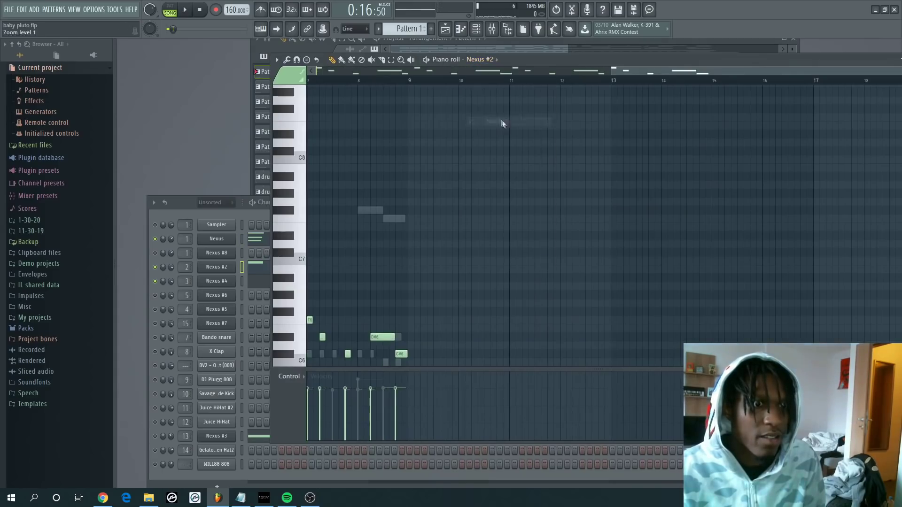
left_click(483, 59)
left_click(494, 139)
left_click(484, 60)
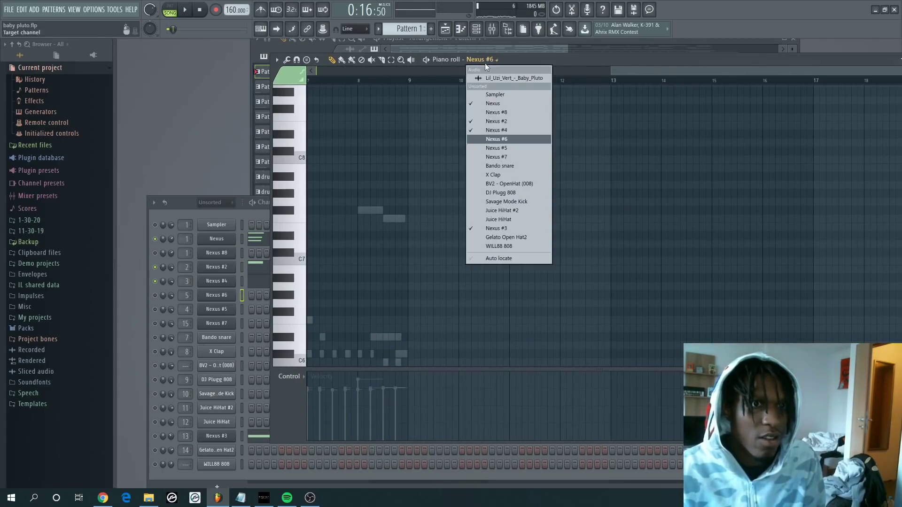
left_click(509, 130)
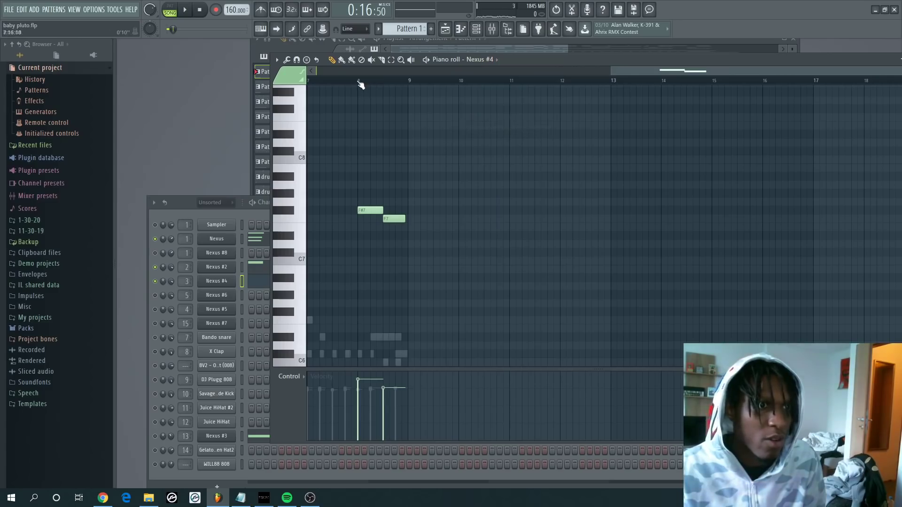
Step: Play the Nexus #4 notes in bar 8 of Pattern 1 and look at the preset loaded in its plugin
key("space")
key("space")
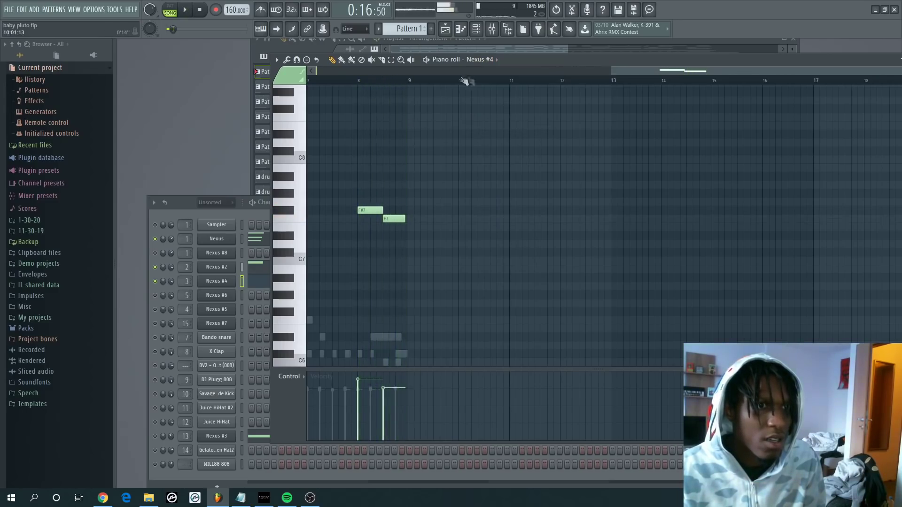
left_click_drag(616, 71, 490, 72)
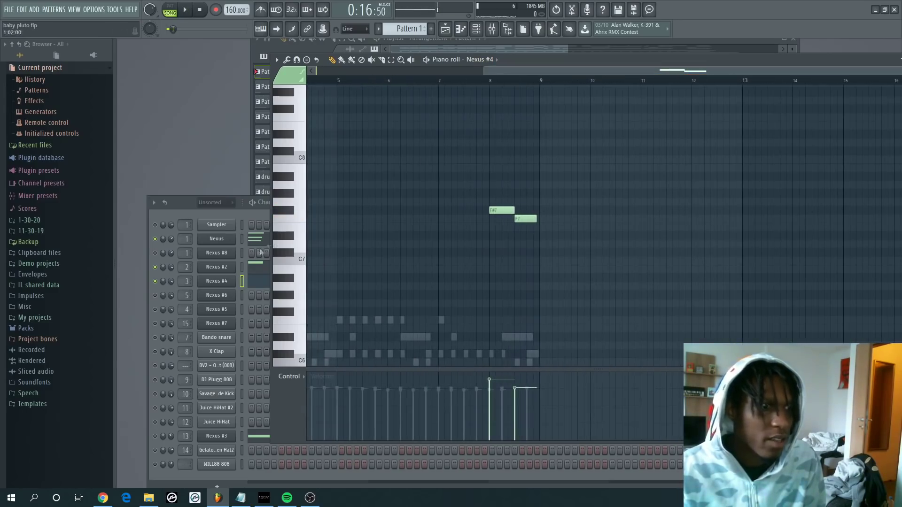
key("space")
key("space")
left_click(215, 281)
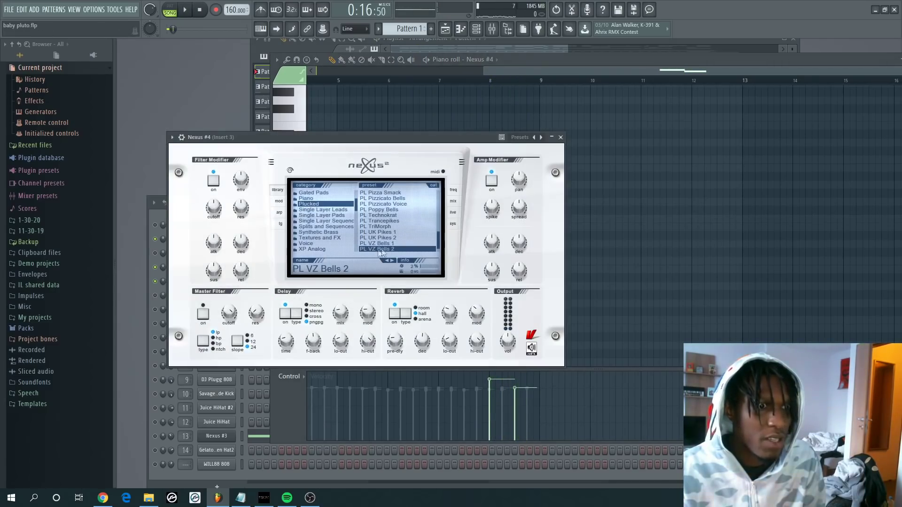
left_click(543, 96)
key("space")
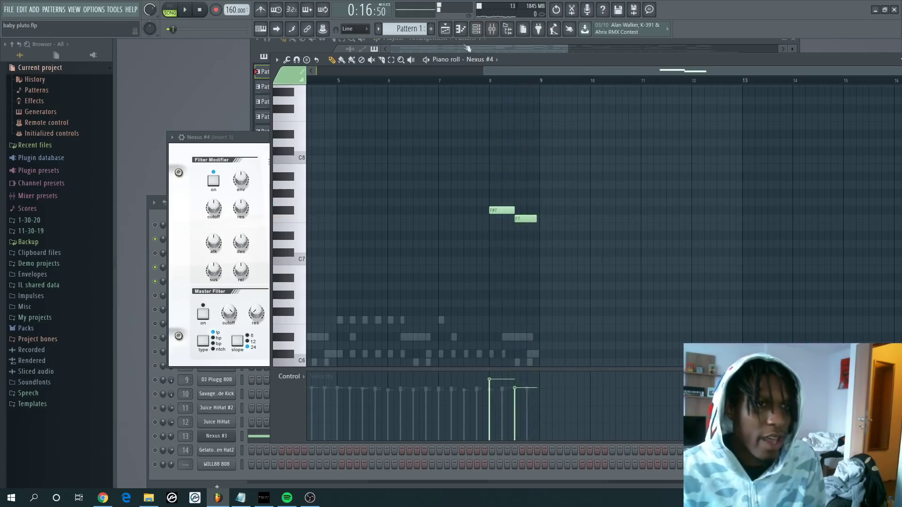
Step: Reactivate all channels in the channel rack through the Nexus channel's Solo option and play the song from bar 13
left_click(445, 29)
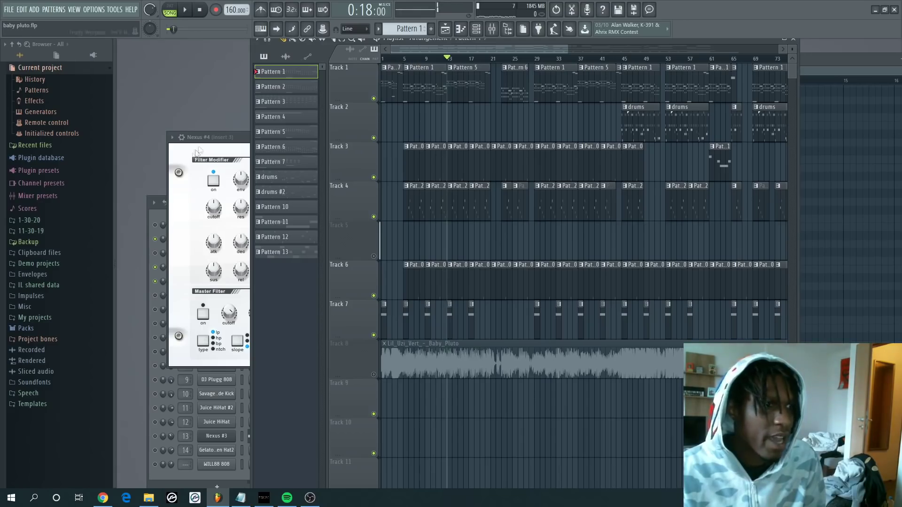
left_click(154, 214)
right_click(155, 239)
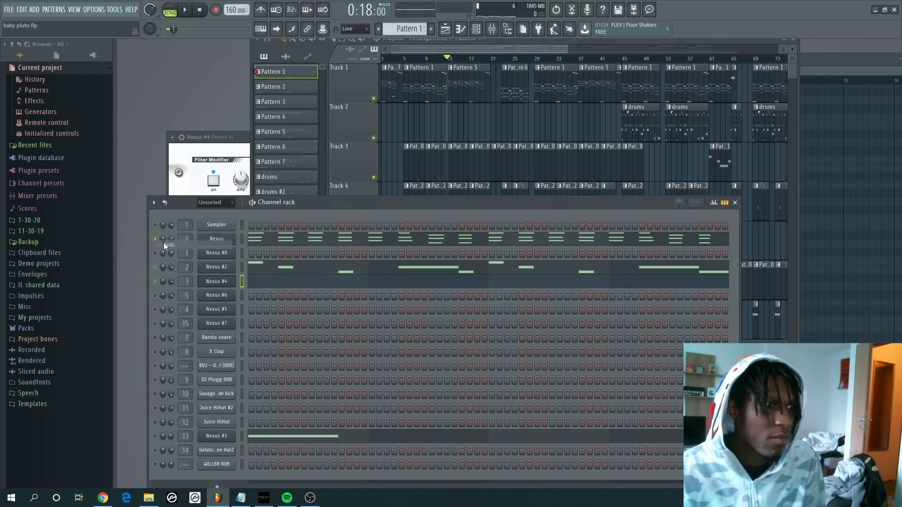
right_click(160, 241)
left_click(160, 240)
right_click(157, 241)
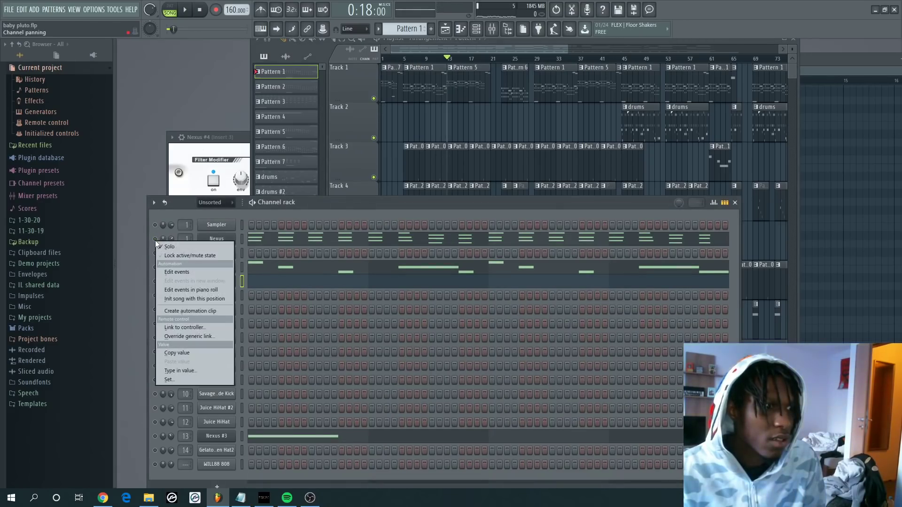
left_click(160, 246)
key("space")
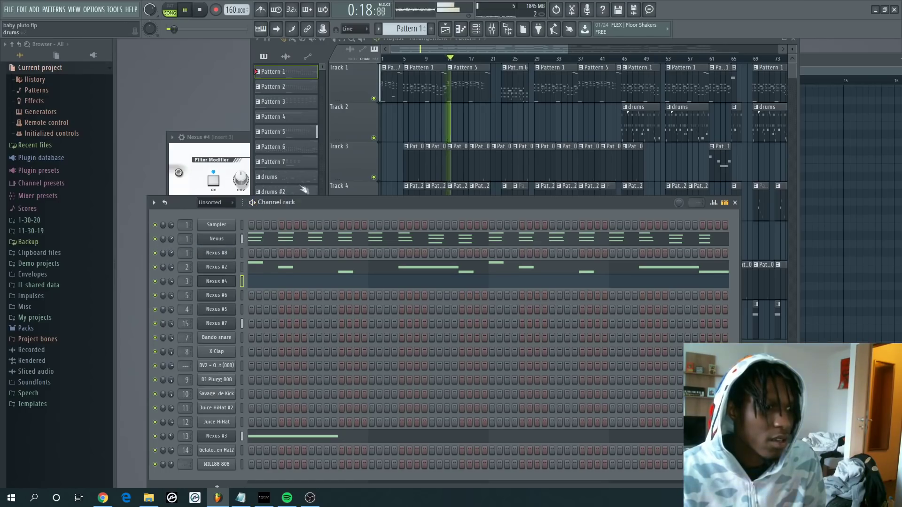
key("space")
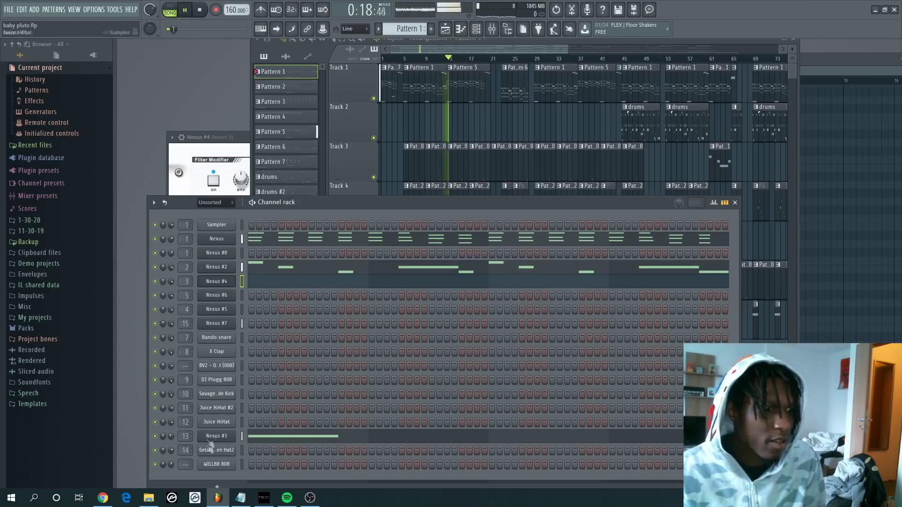
Step: Look at the Nexus #3 preset and the Fruity parametric EQ 2 curve on its mixer track
left_click(211, 438)
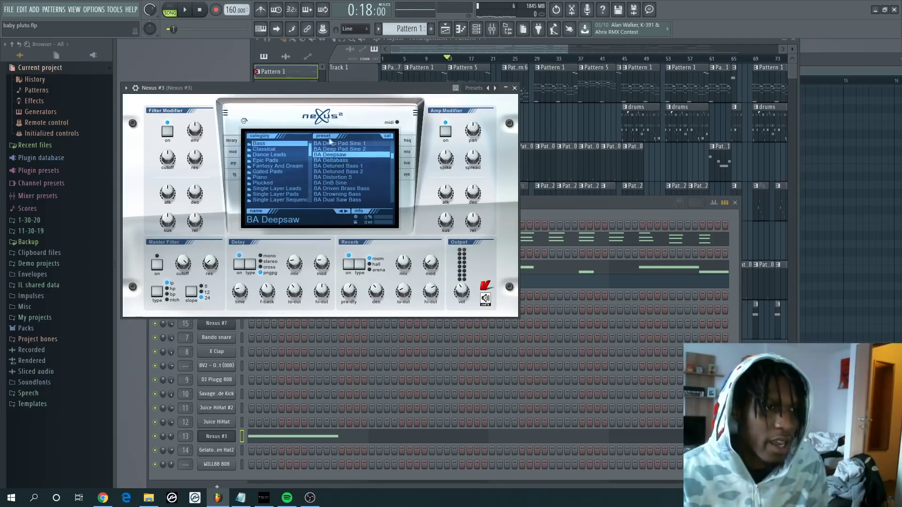
left_click(514, 88)
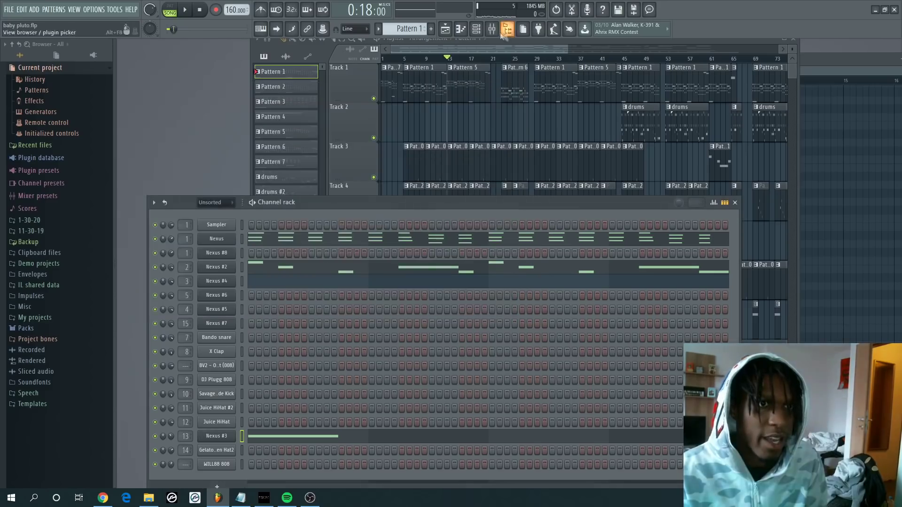
left_click(491, 29)
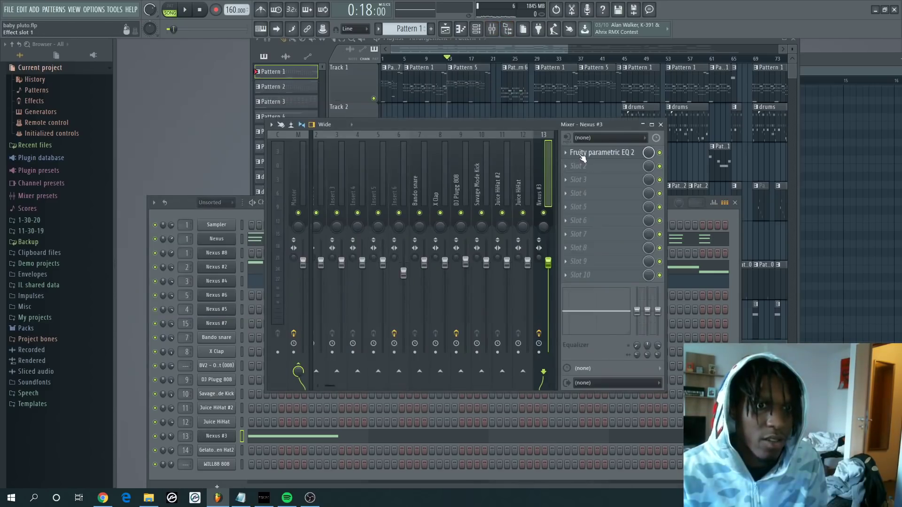
left_click(582, 153)
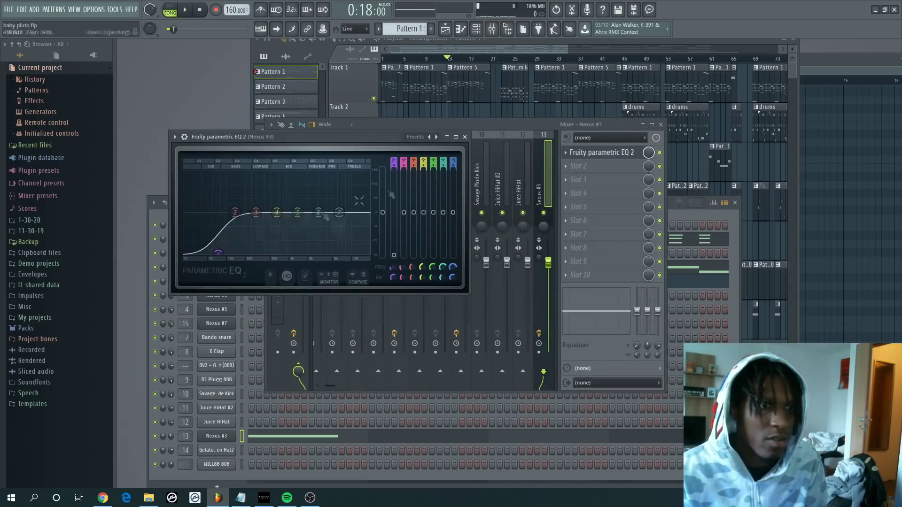
left_click(465, 136)
Step: Open the Pattern 13 clip at bar 13 of Track 7 and look at the preset loaded in the Nexus #7 plugin
left_click(459, 60)
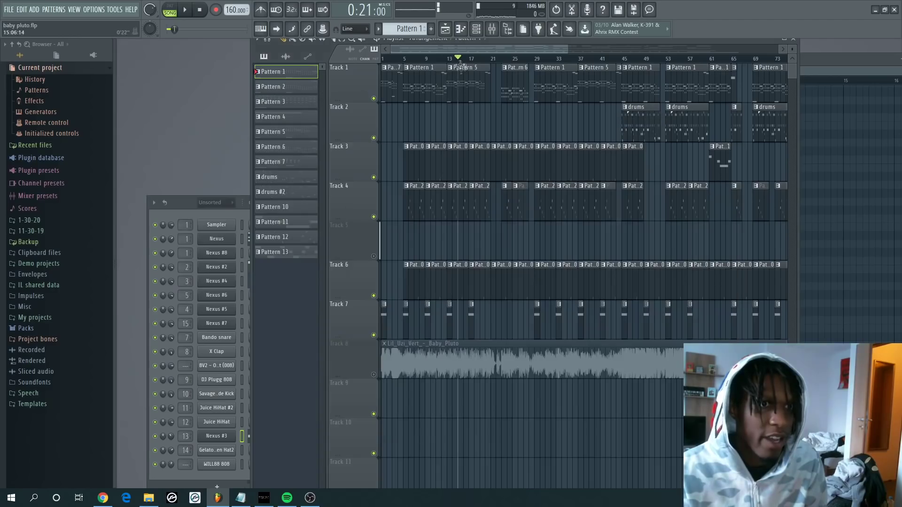
double_click(449, 318)
left_click(228, 325)
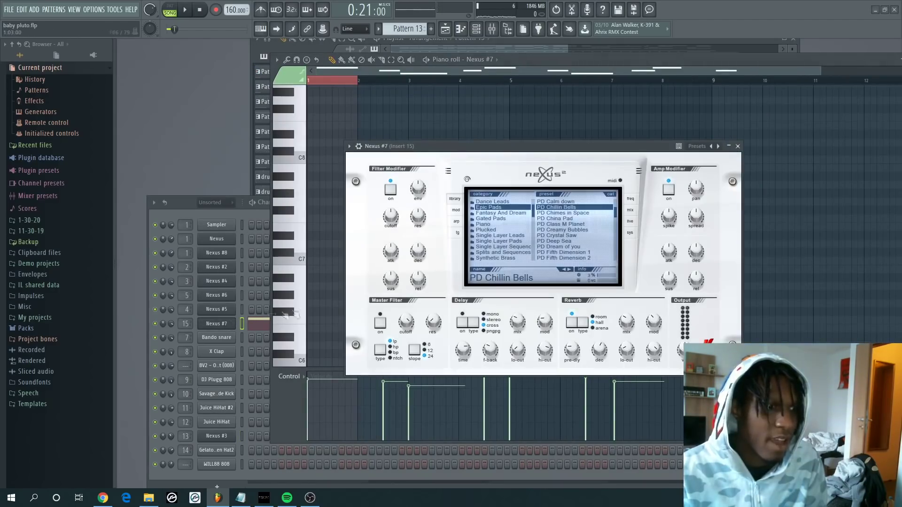
left_click(737, 146)
Step: Play Pattern 13 while viewing its Nexus #7 notes between C3 and C4 in the piano roll
key("space")
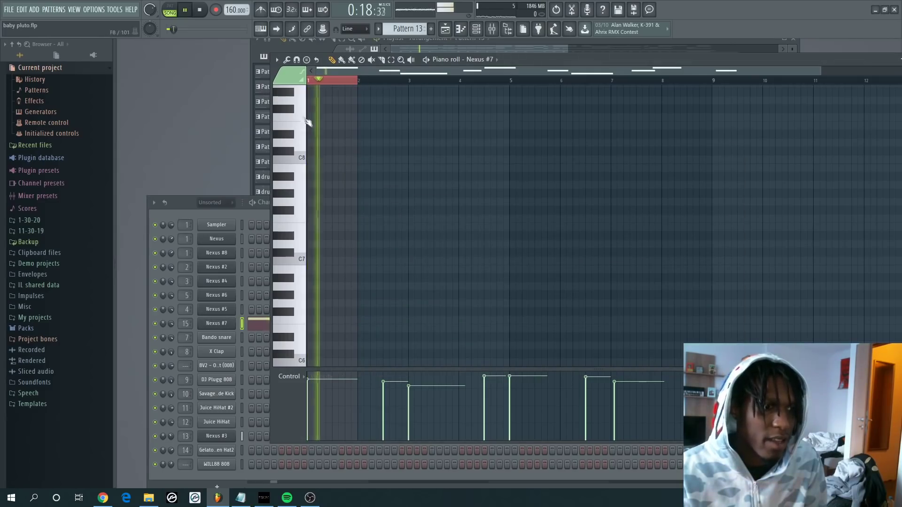
scroll(389, 197, "down", 6)
scroll(357, 239, "down", 3)
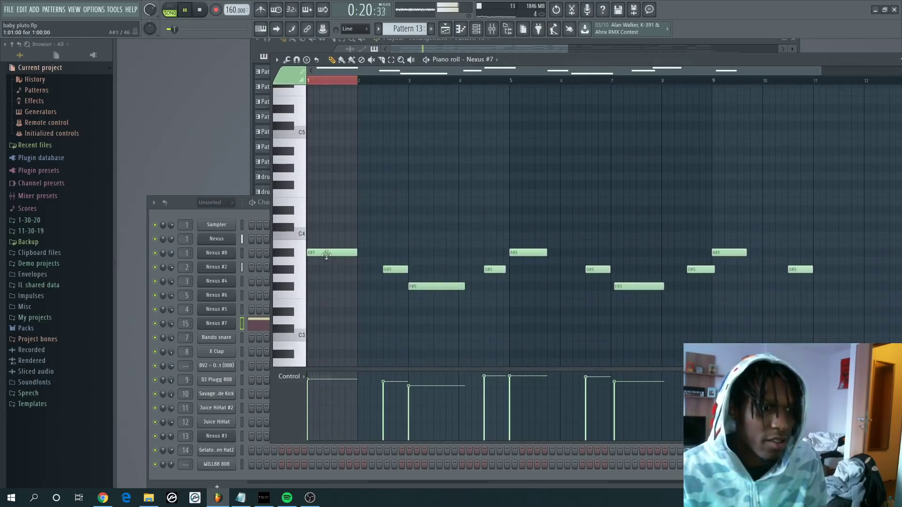
key("space")
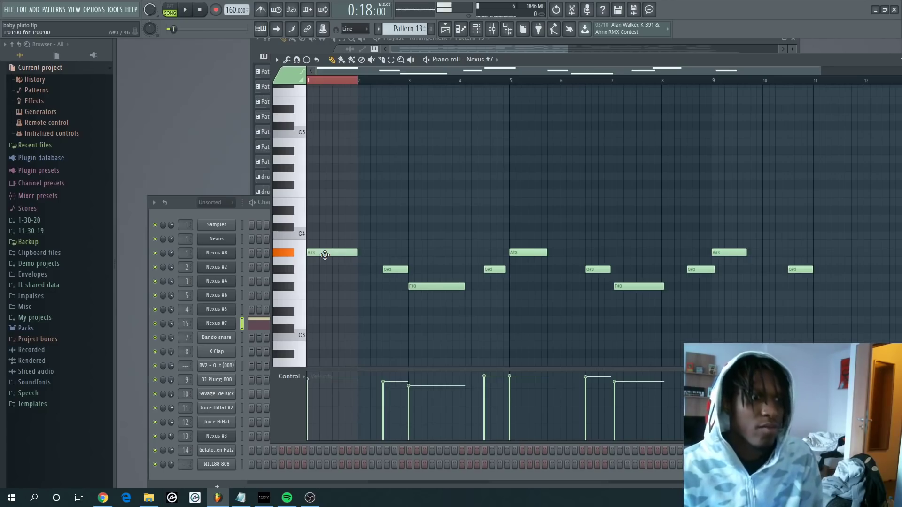
key("space")
Step: Return to the playlist, stop playback, and move the playhead to bar 19
left_click(551, 41)
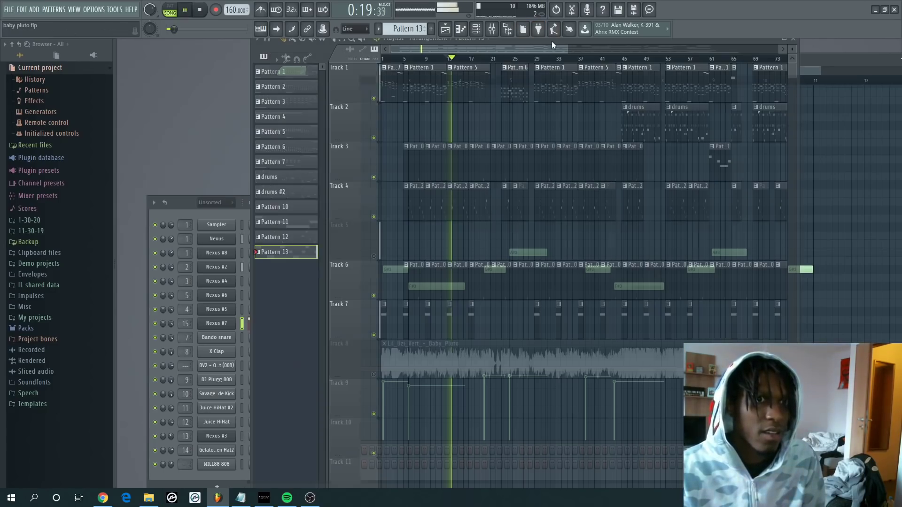
key("space")
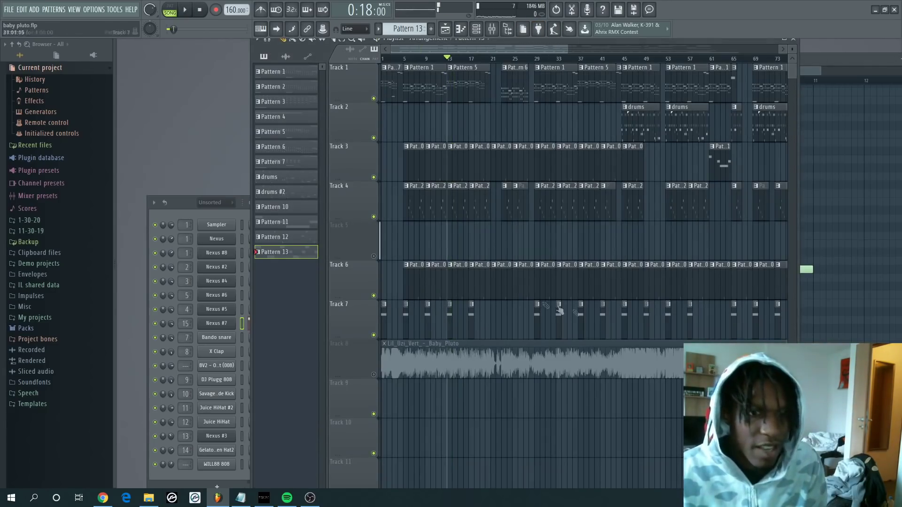
left_click_drag(489, 57, 482, 63)
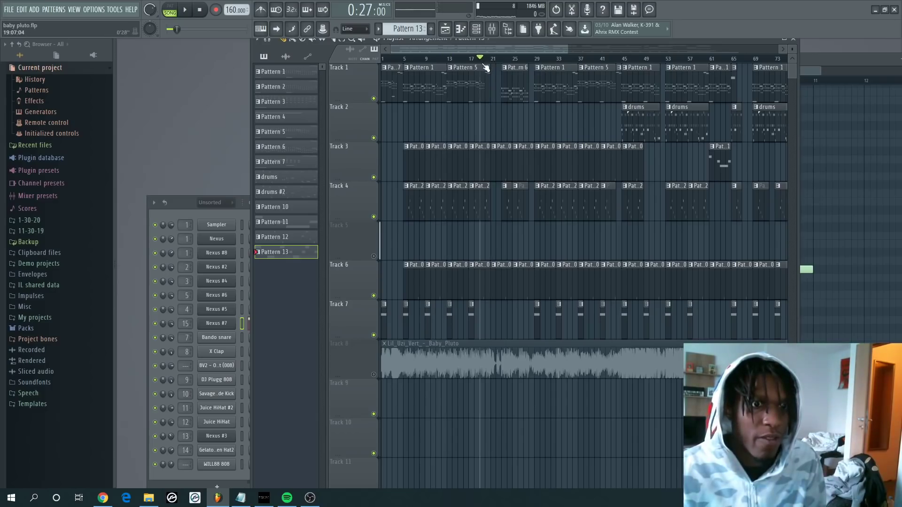
Step: Play the arrangement from bar 19, move the playhead to bar 45, and play the section where the drums come in
key("space")
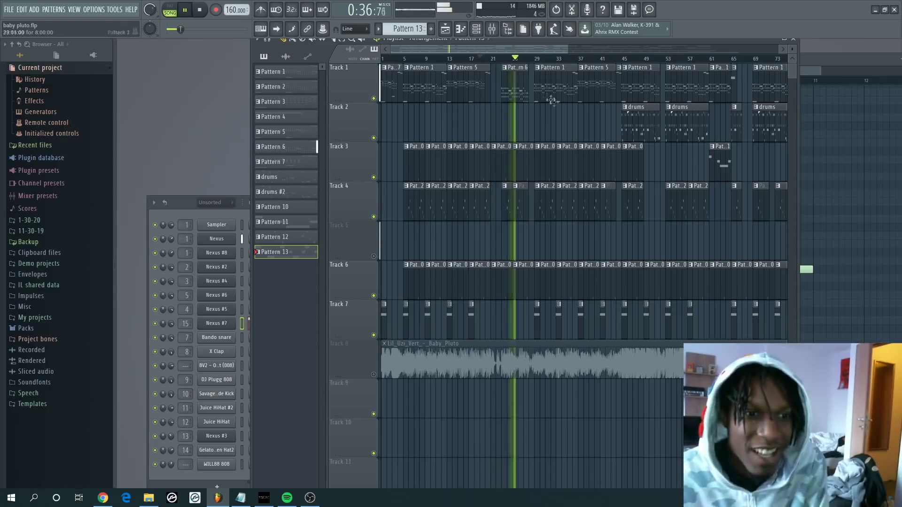
key("space")
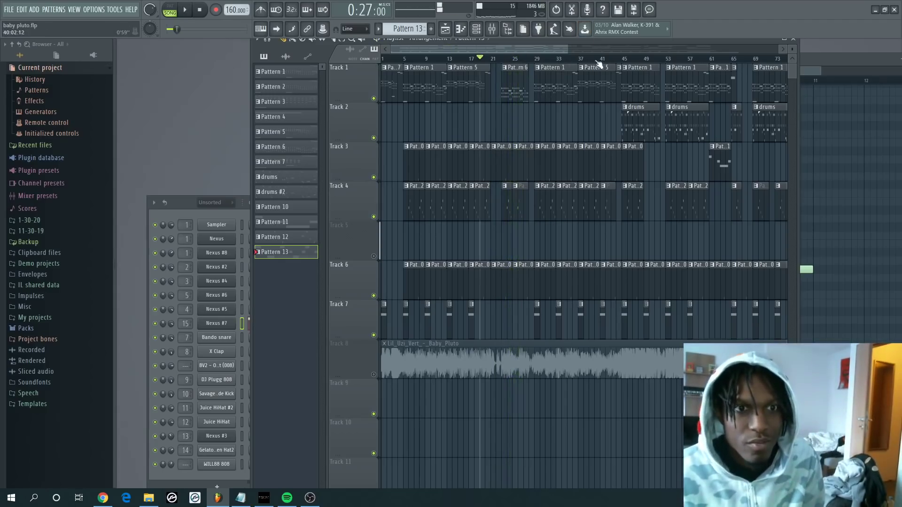
left_click_drag(606, 60, 617, 61)
key("space")
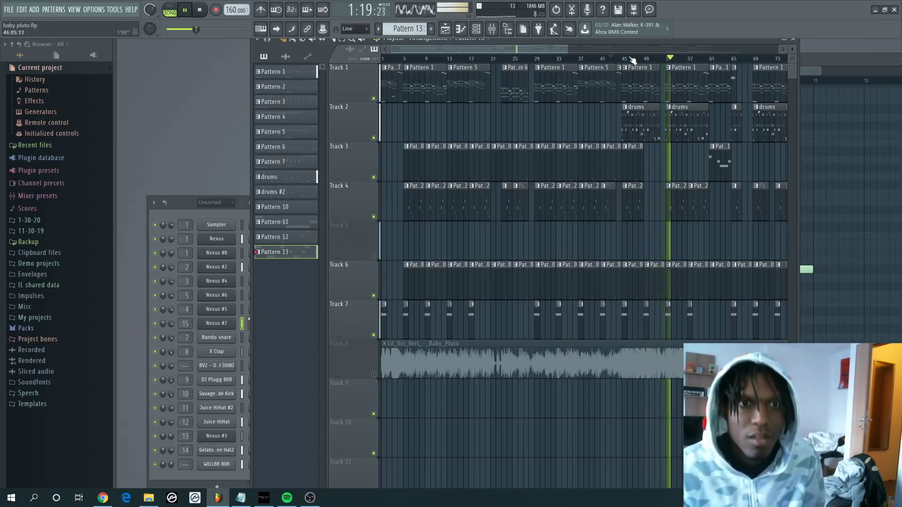
key("space")
Step: Open the first drums clip on Track 2 and look at the Bando snare channel's sample in the channel rack
double_click(647, 127)
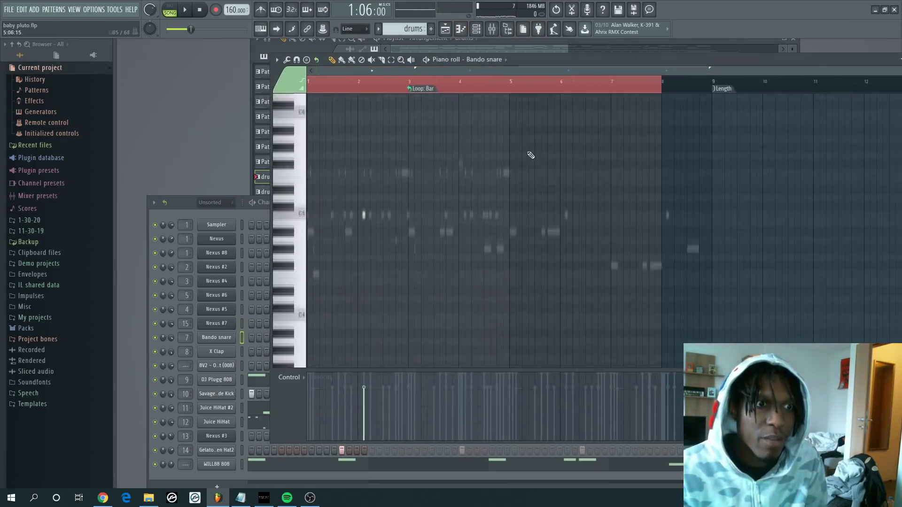
left_click(198, 211)
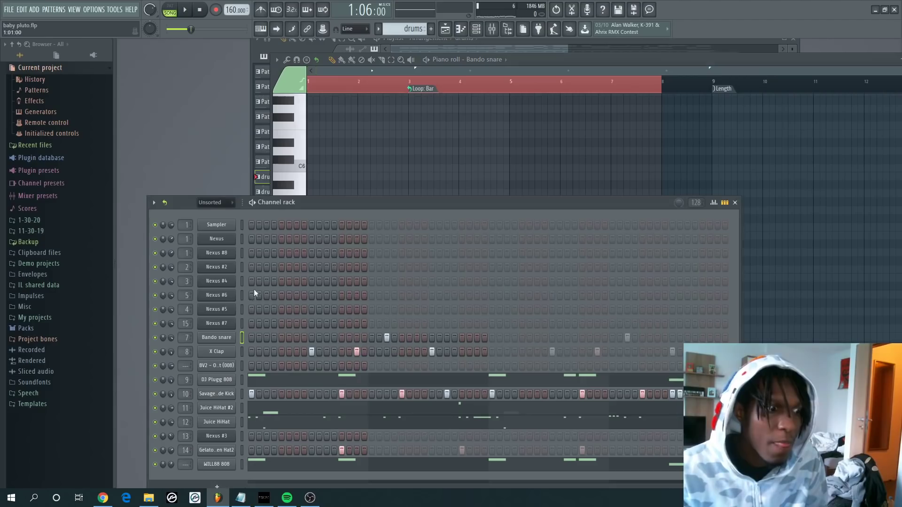
left_click(213, 338)
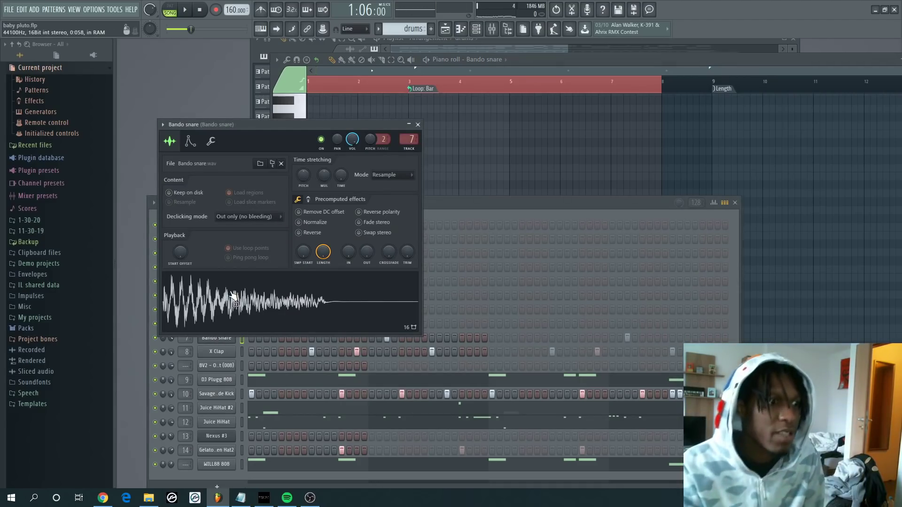
left_click(417, 125)
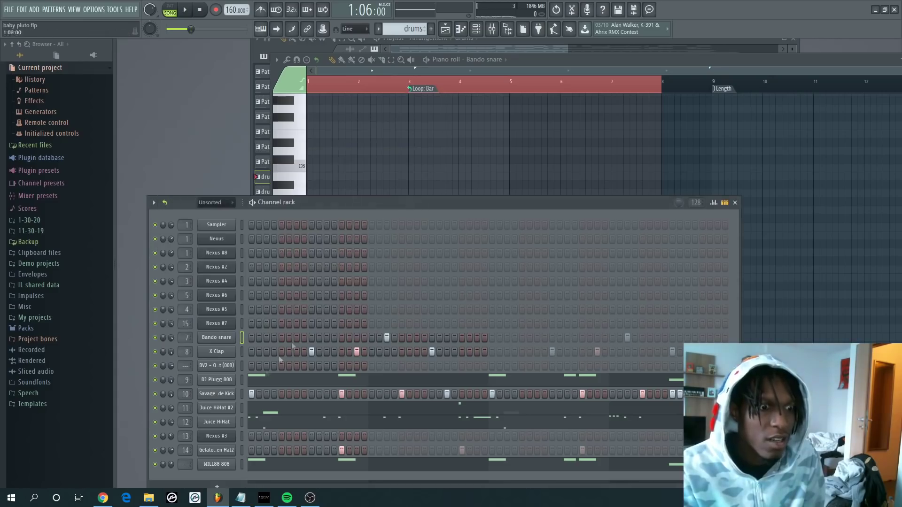
Step: Look at the samples and sampler settings of the X Clap and DJ Plugg 808 channels
left_click(215, 352)
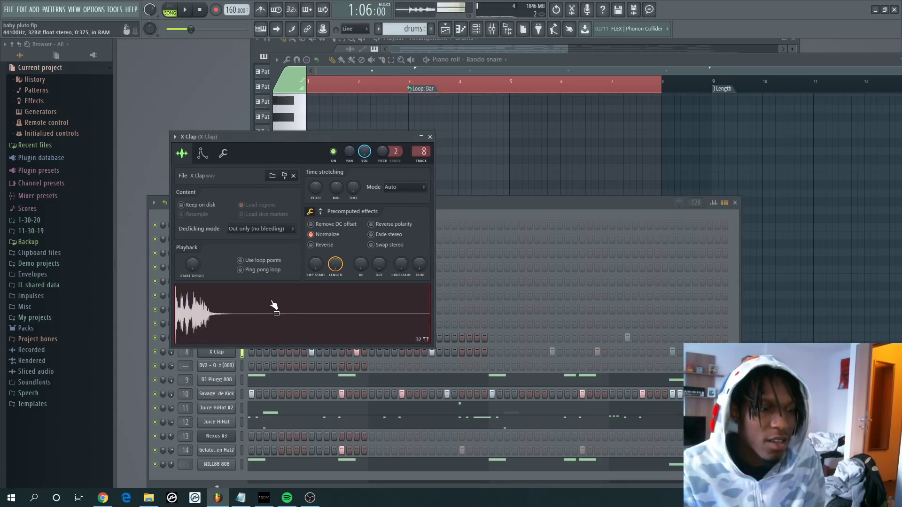
left_click(430, 137)
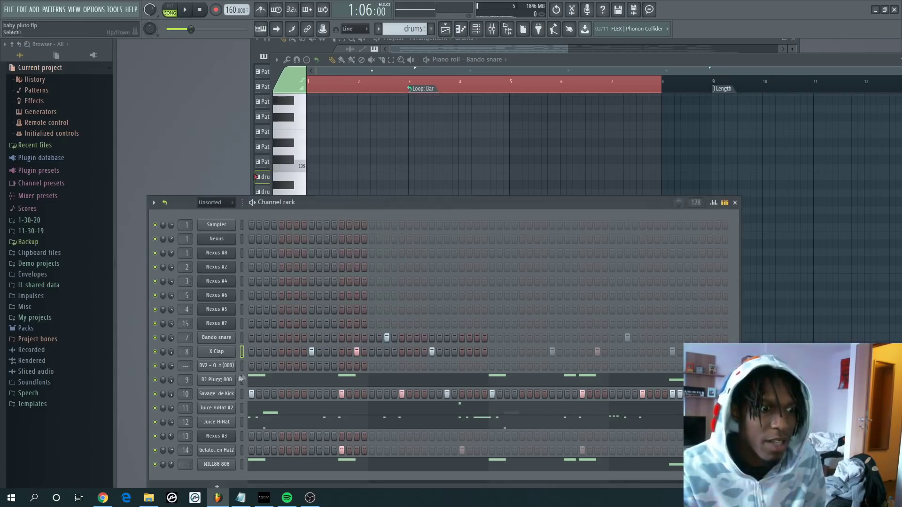
left_click(213, 380)
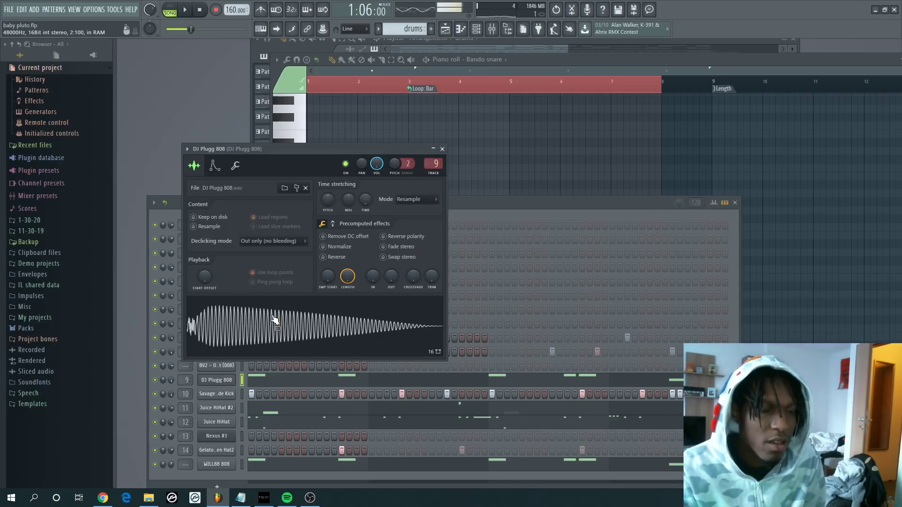
left_click(442, 149)
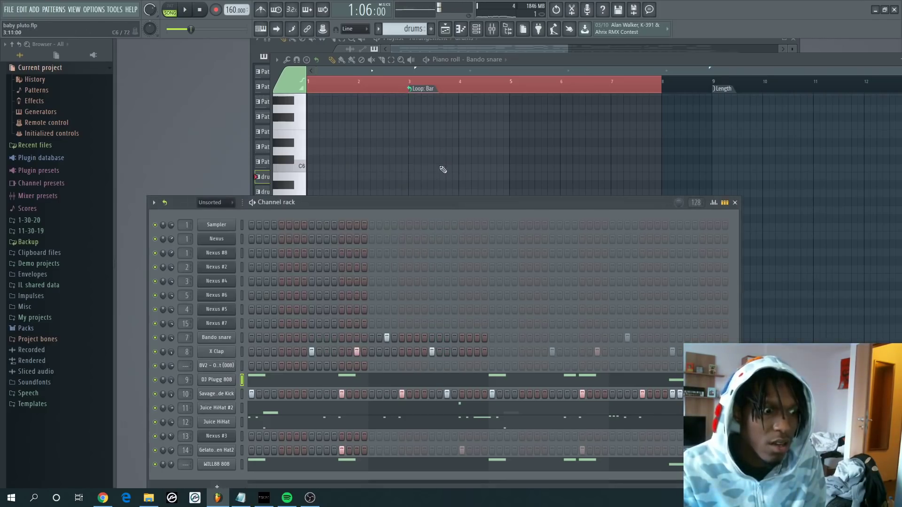
Step: Mute the DJ Plugg 808 channel and play the beat while checking the WILL88 808 sample
left_click(155, 380)
key("space")
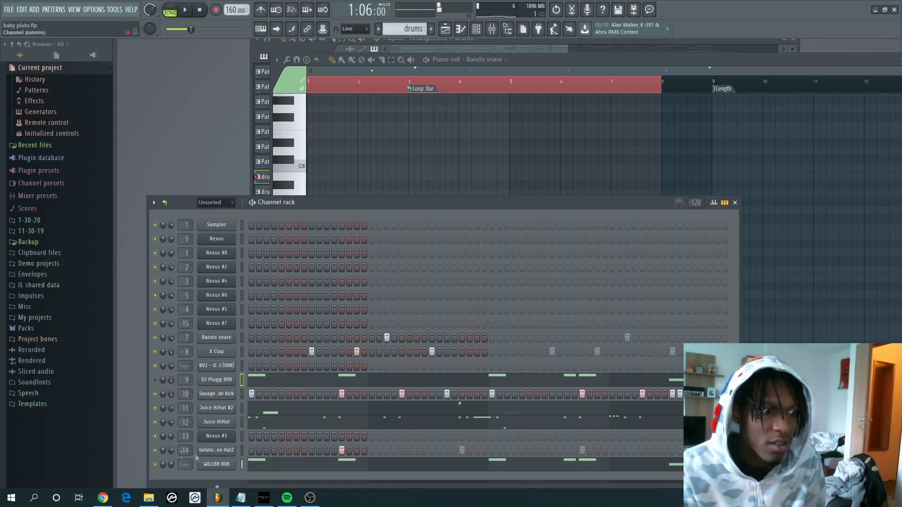
left_click(217, 464)
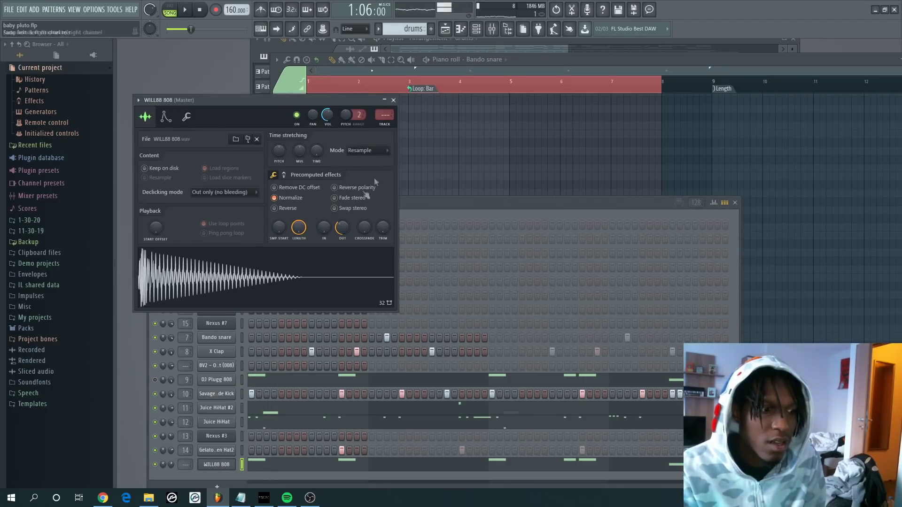
left_click(393, 101)
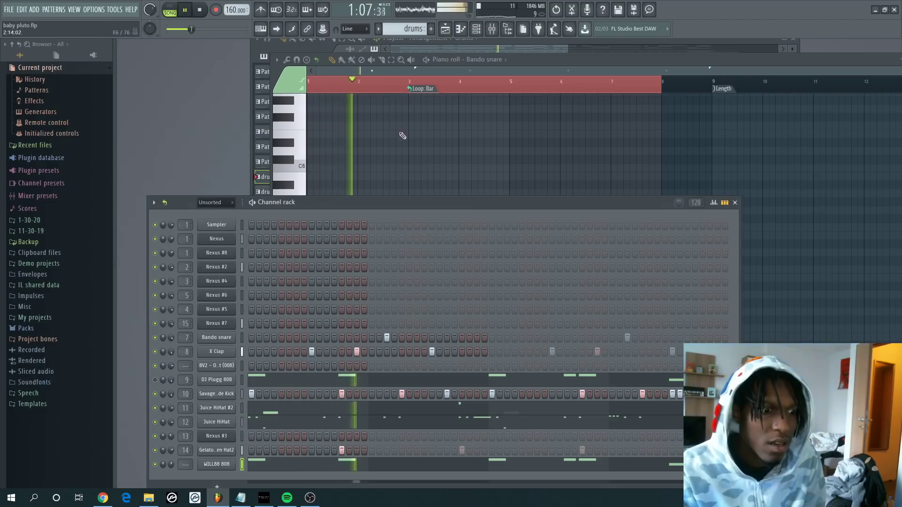
key("space")
Step: Compare the WILL88 808 and DJ Plugg 808 samples, and play the beat from bar 45 again
left_click(217, 465)
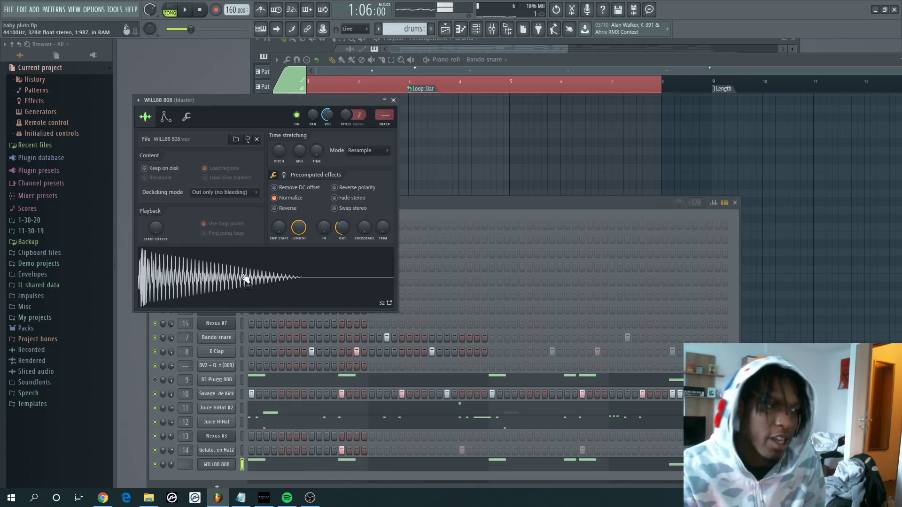
left_click(393, 100)
left_click(218, 380)
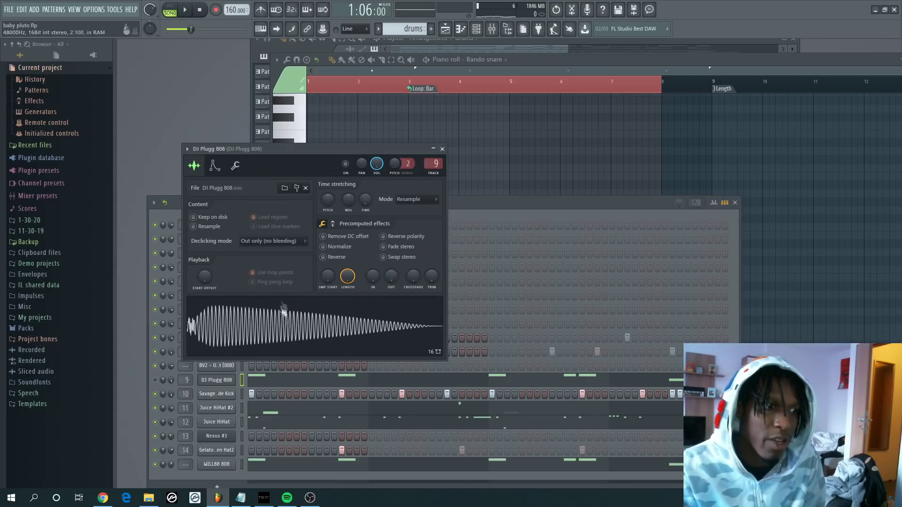
left_click(441, 149)
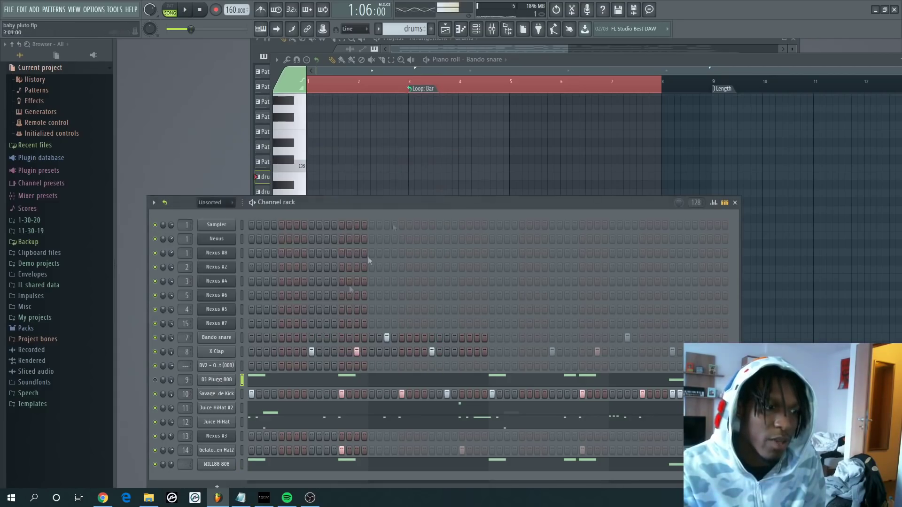
left_click(211, 465)
left_click(393, 100)
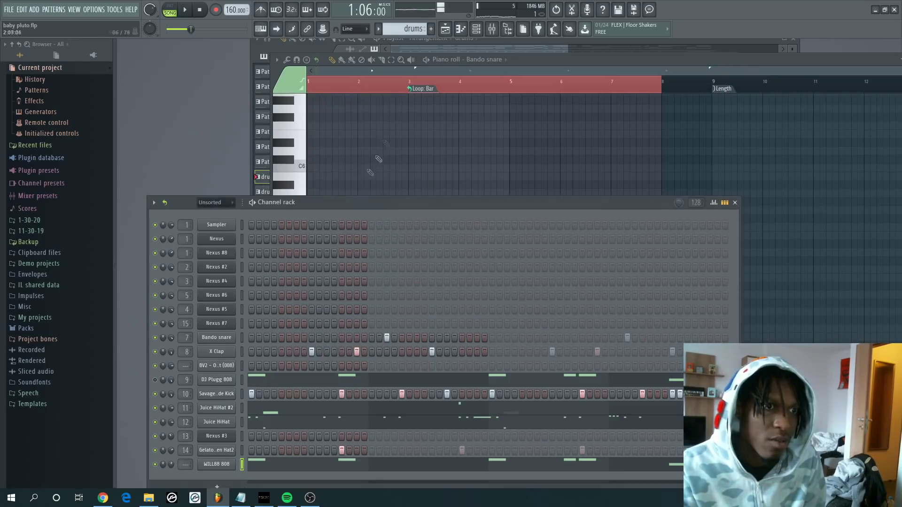
key("space")
key("space")
Step: Look at the Savage Mode Kick sample and both pages of its precomputed effects
left_click(228, 395)
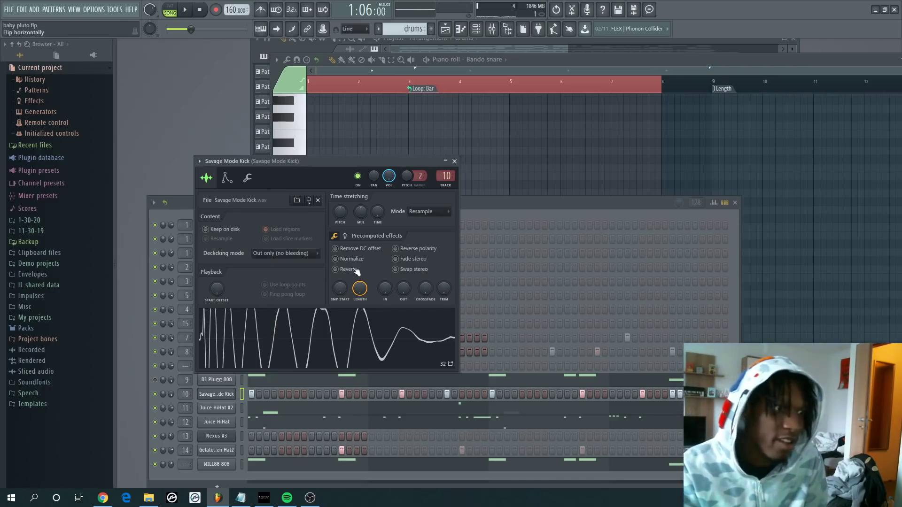
left_click(346, 237)
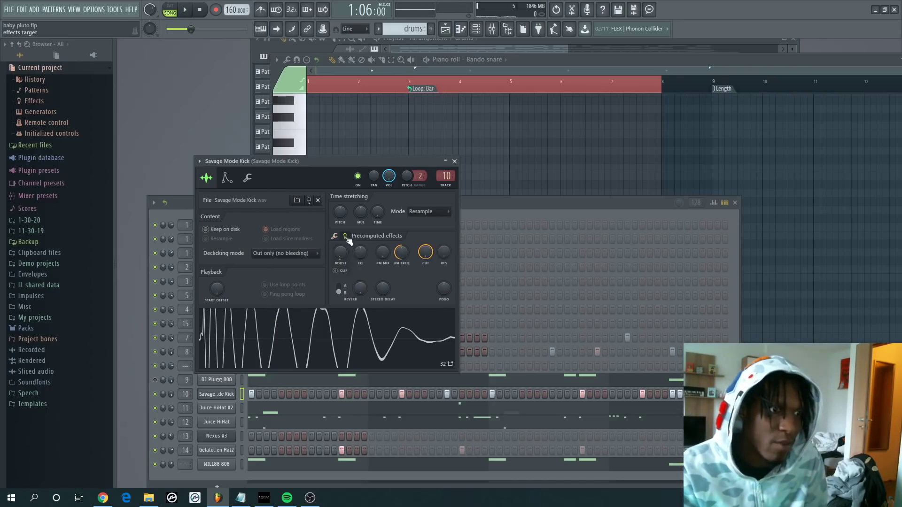
left_click(454, 161)
key("space")
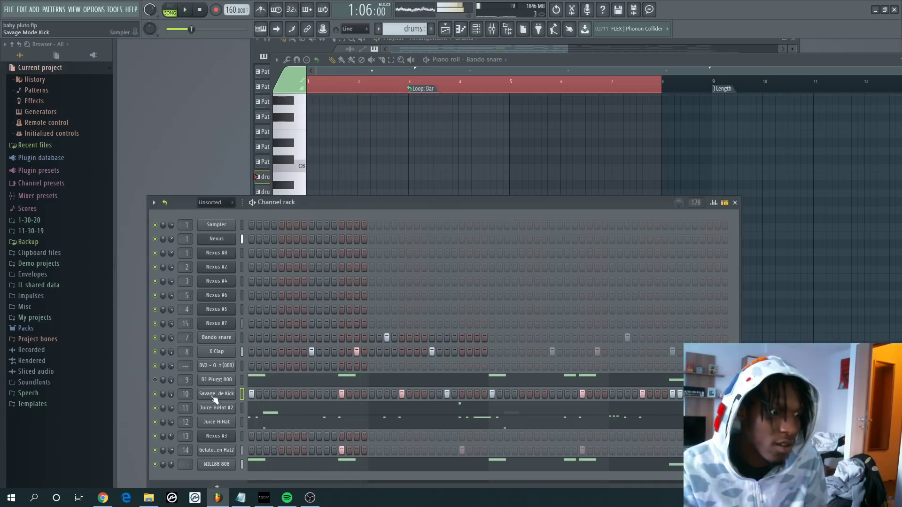
Step: Look at the Juice HiHat #2 channel's miscellaneous settings and its notes in the piano roll
left_click(214, 408)
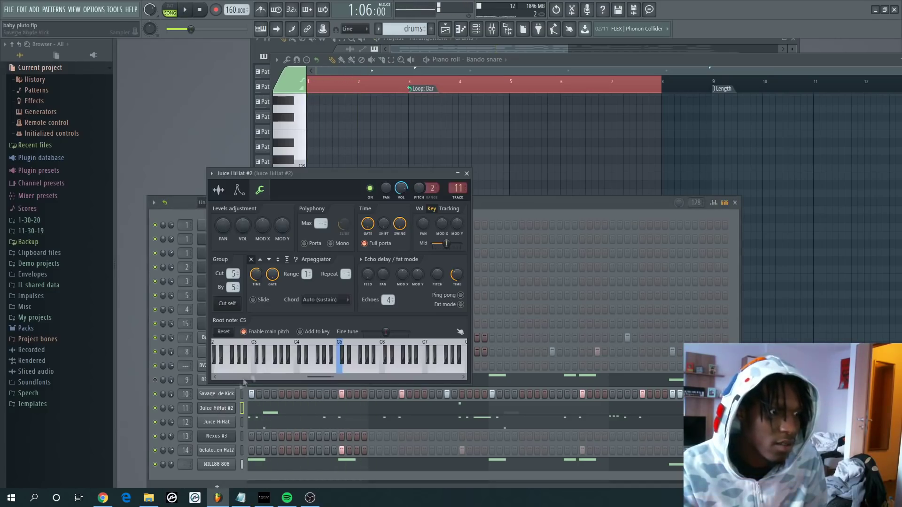
left_click(467, 174)
left_click(222, 409)
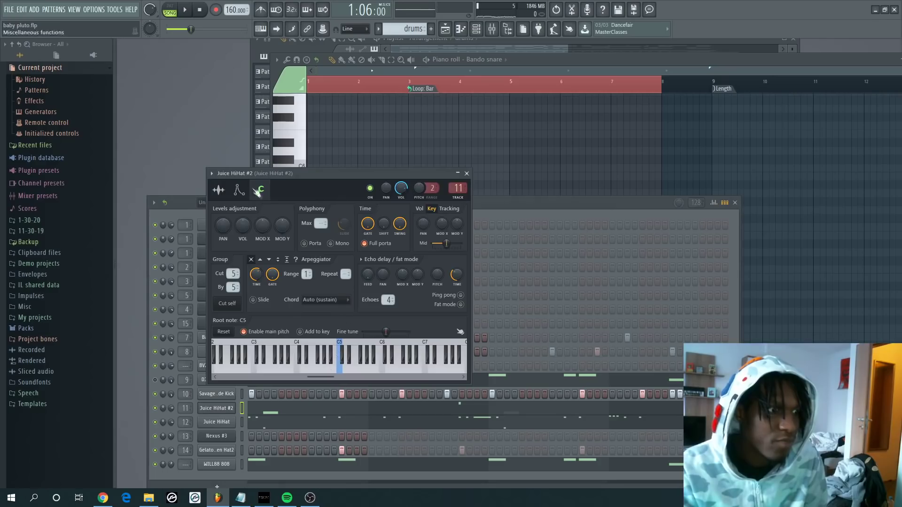
left_click(466, 174)
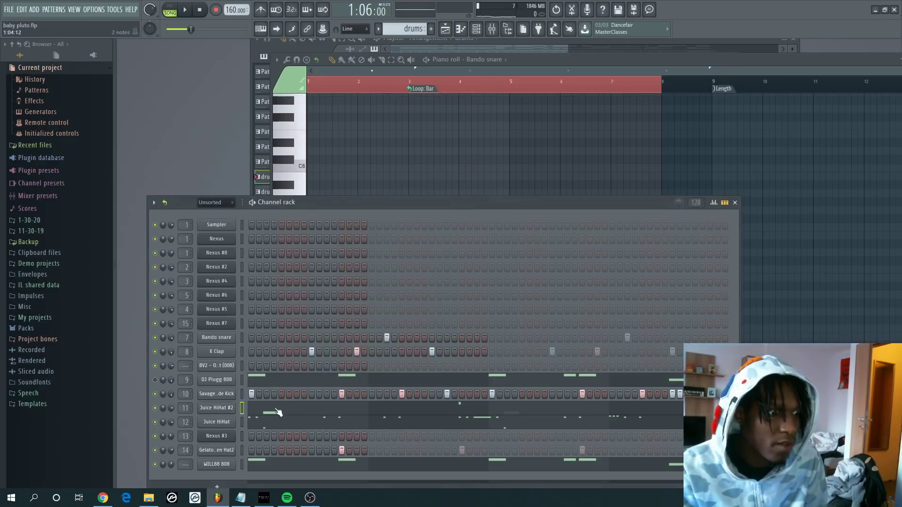
left_click(279, 413)
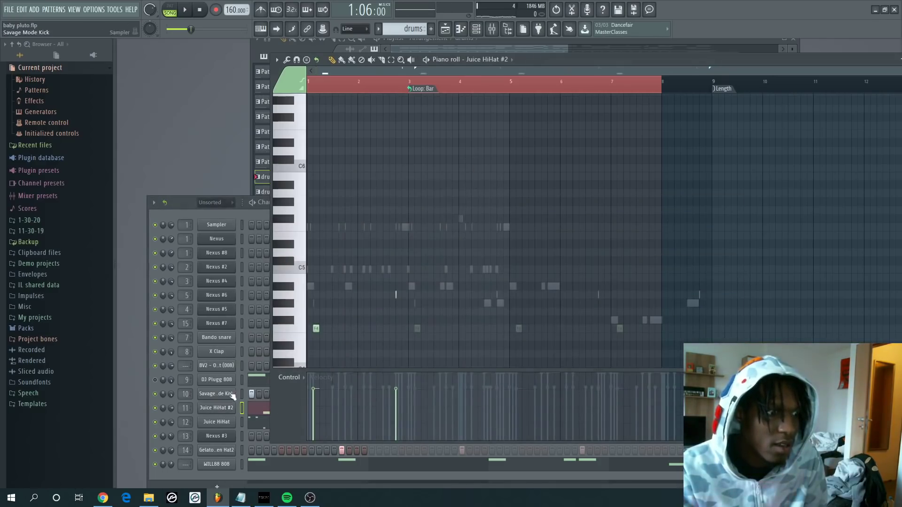
left_click(226, 408)
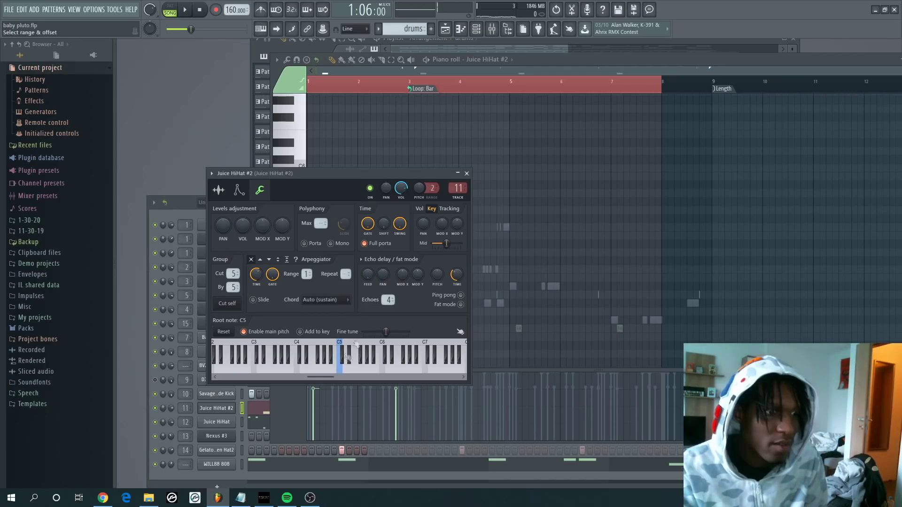
left_click(467, 174)
Step: Look at the Juice HiHat sample and play the beat with the channel rack in view
left_click(224, 425)
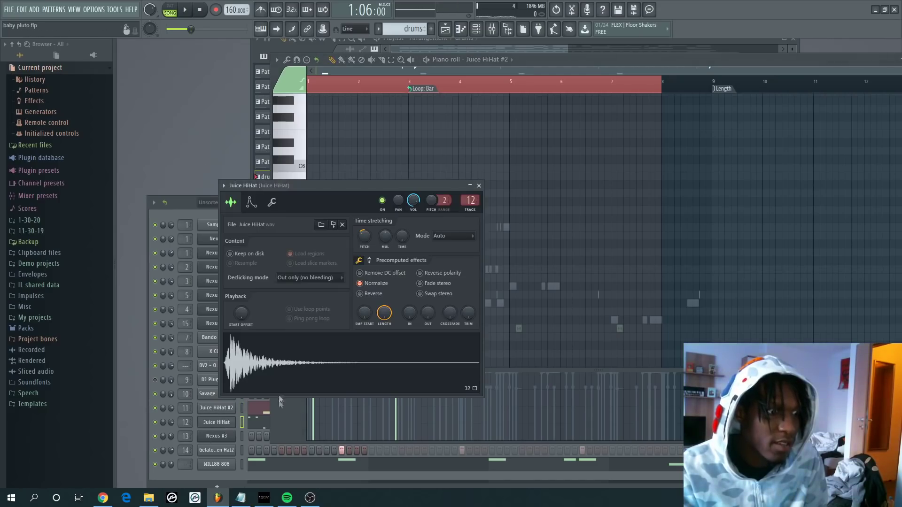
left_click(479, 185)
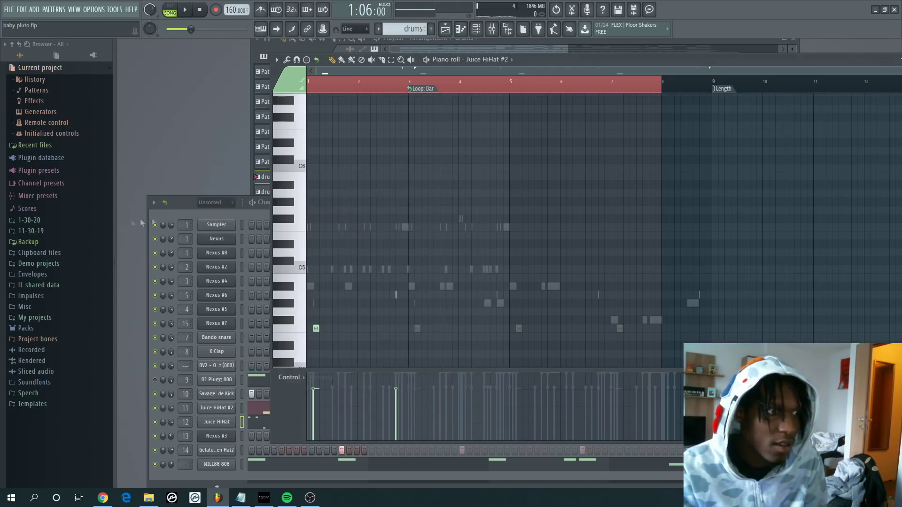
left_click(187, 210)
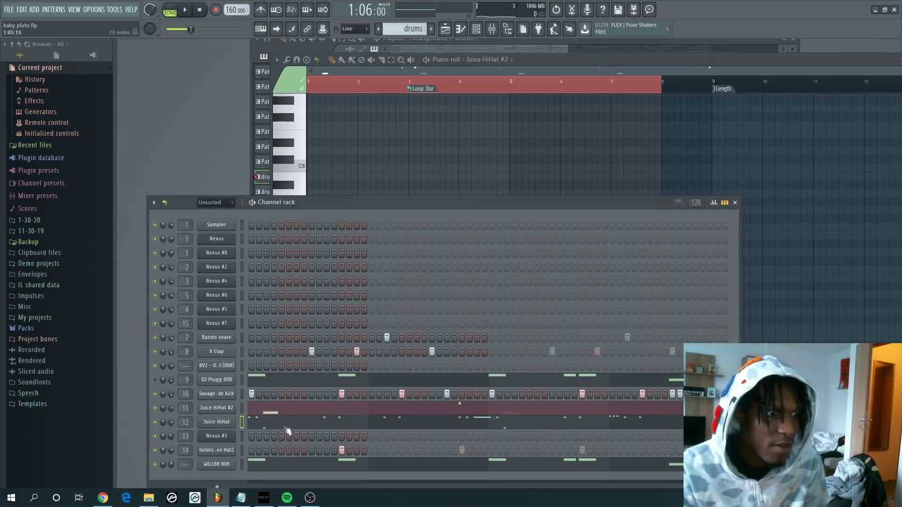
key("space")
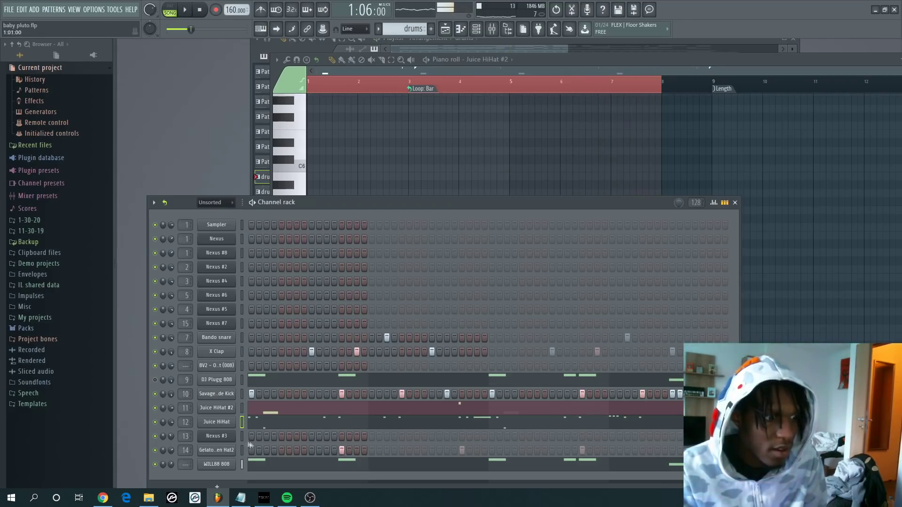
Step: Solo Track 6 in the playlist and play from bar 9 while viewing Pattern 10's BV2 - OpenHat (808) note in the piano roll
left_click(561, 53)
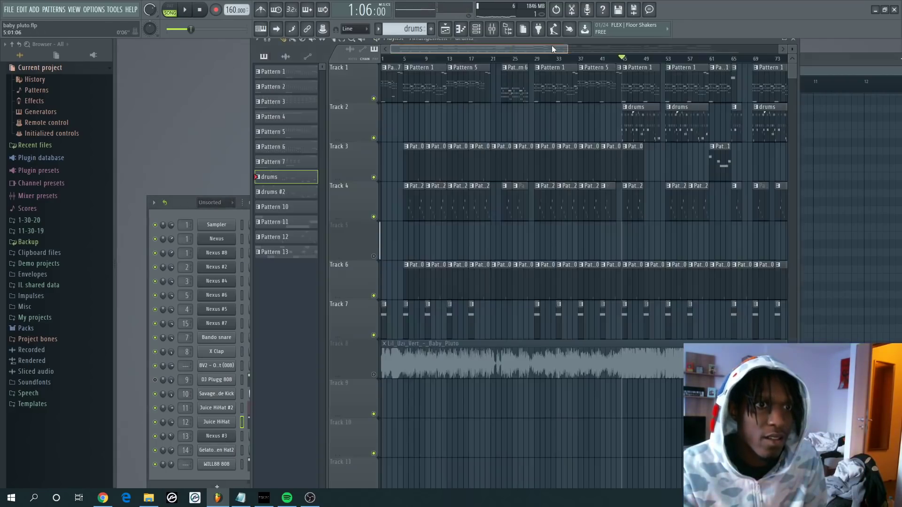
left_click(426, 59)
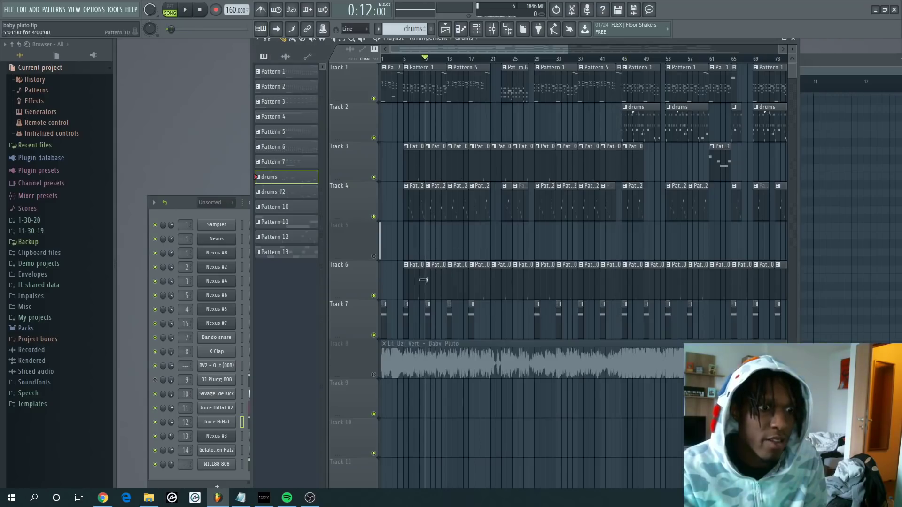
left_click(373, 296, "ctrl")
key("space")
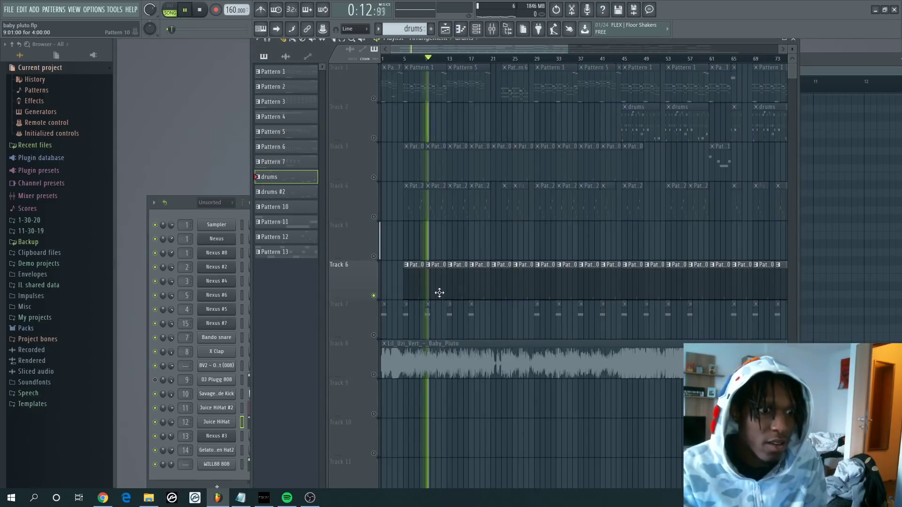
double_click(439, 293)
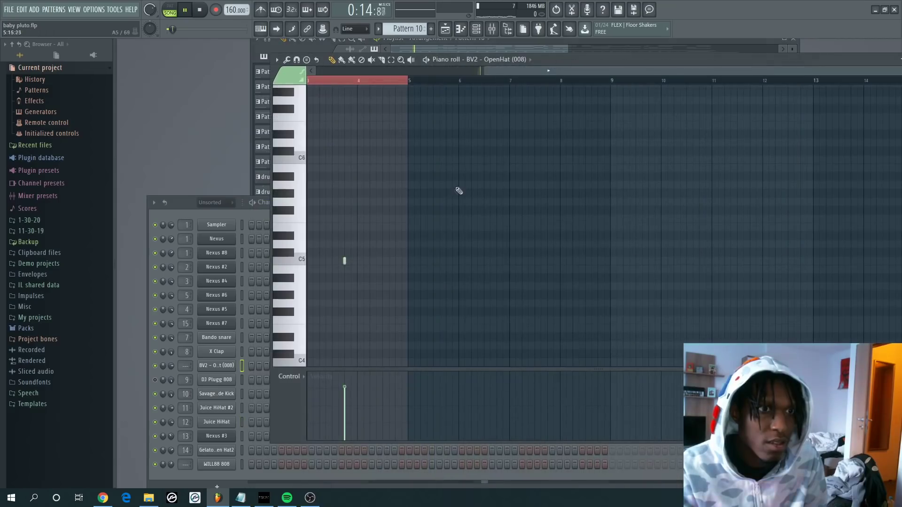
key("space")
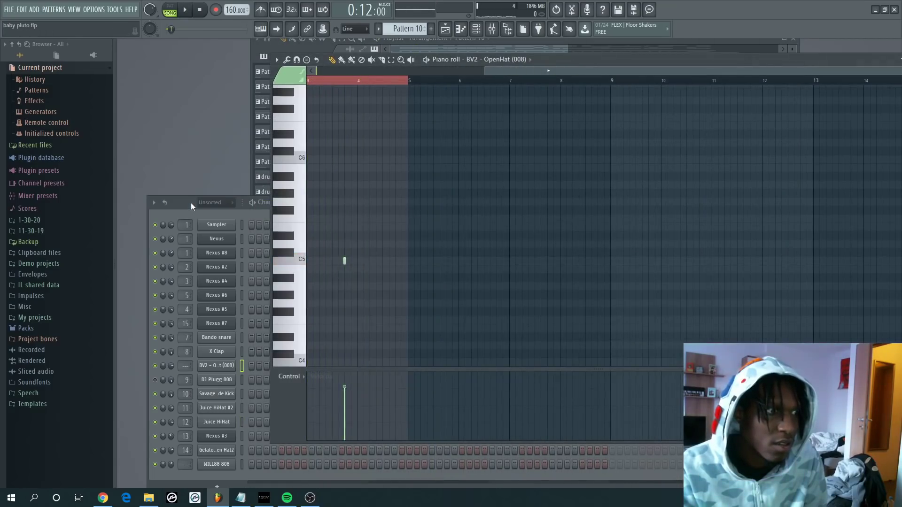
Step: Look at Pattern 10's BV2 - OpenHat (808) step in the channel rack
left_click(191, 203)
left_click(571, 65)
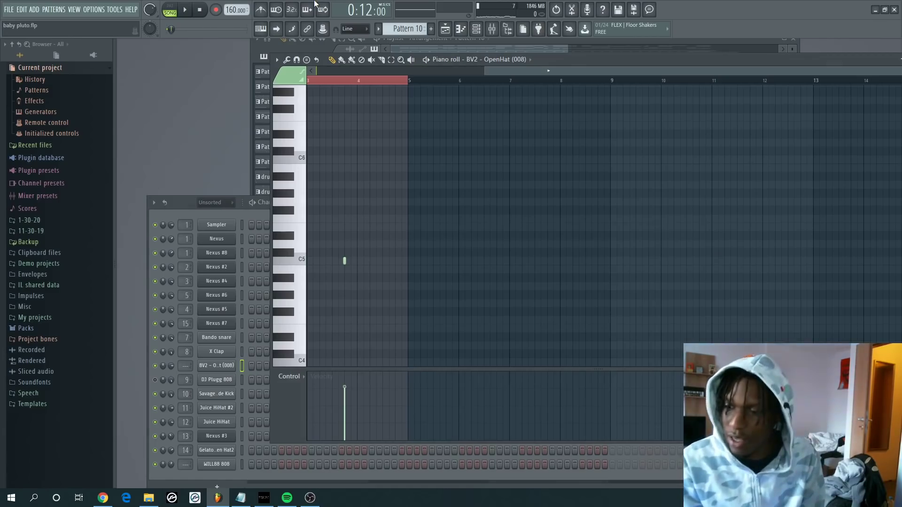
key("F5")
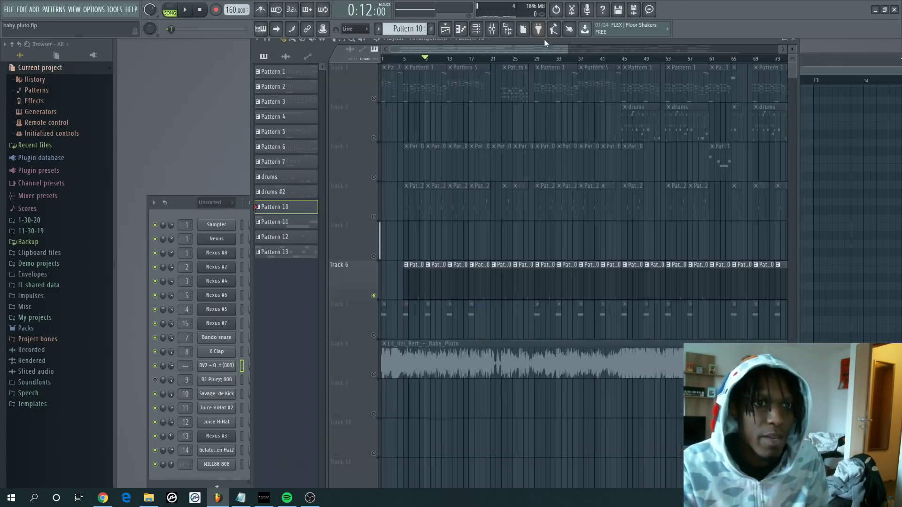
left_click(203, 207)
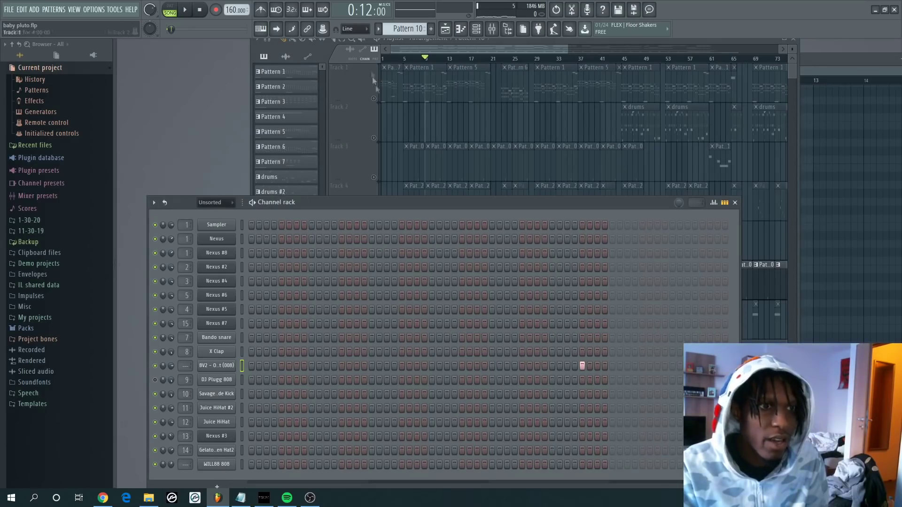
Step: Unsolo Track 6 in the playlist so all tracks are enabled, and mute Track 8 holding the Lil_Uzi_Vert_-_Baby_Pluto audio
key("F5")
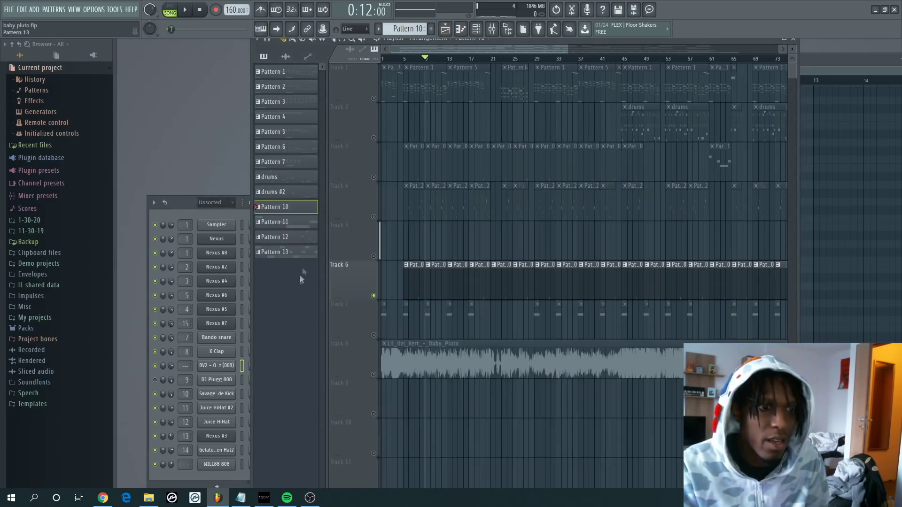
right_click(368, 291)
left_click(361, 293)
left_click(374, 295)
left_click(373, 295)
right_click(373, 295)
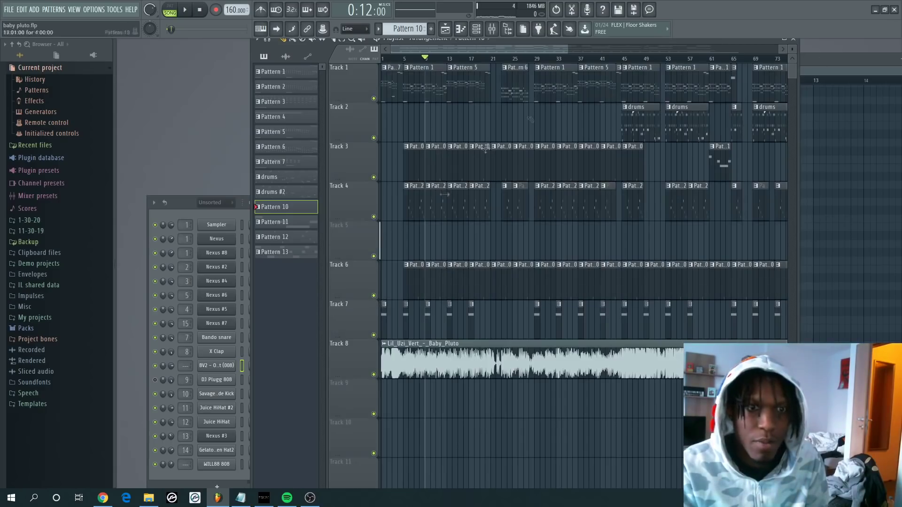
left_click(374, 375)
Step: Set the song position to bar 53 and view the drums pattern's Bando snare notes in the piano roll
left_click(667, 58)
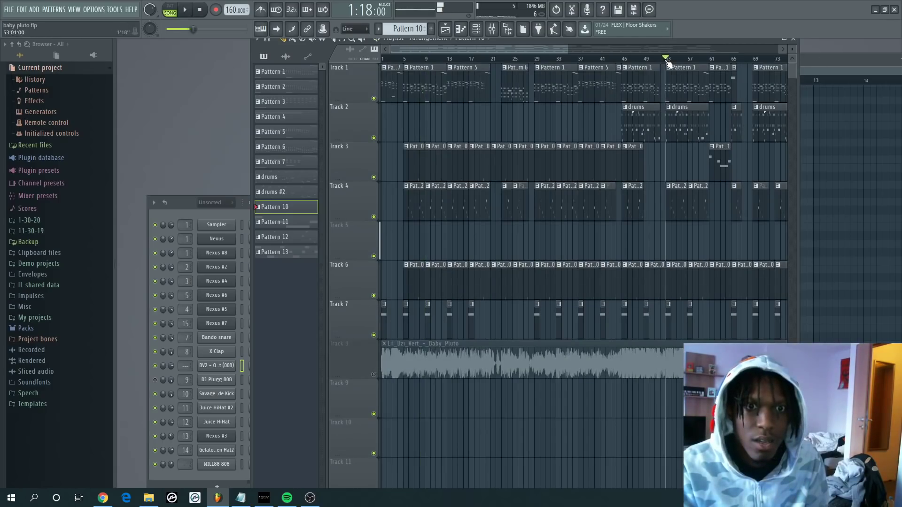
double_click(676, 123)
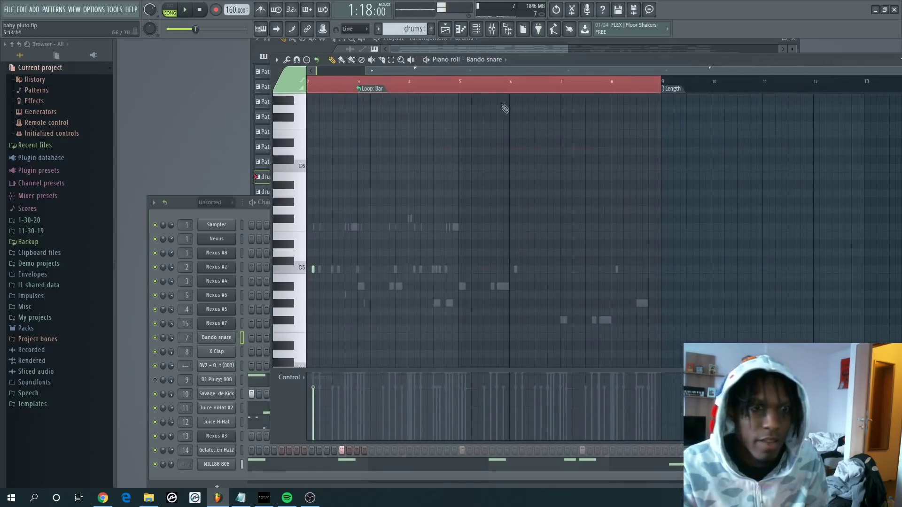
left_click_drag(501, 70, 426, 58)
scroll(382, 200, "down", 3)
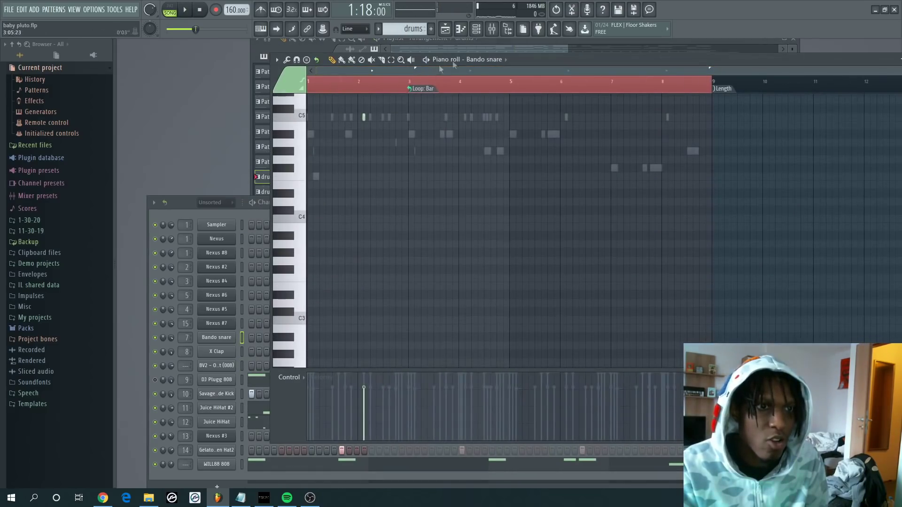
scroll(399, 131, "up", 6)
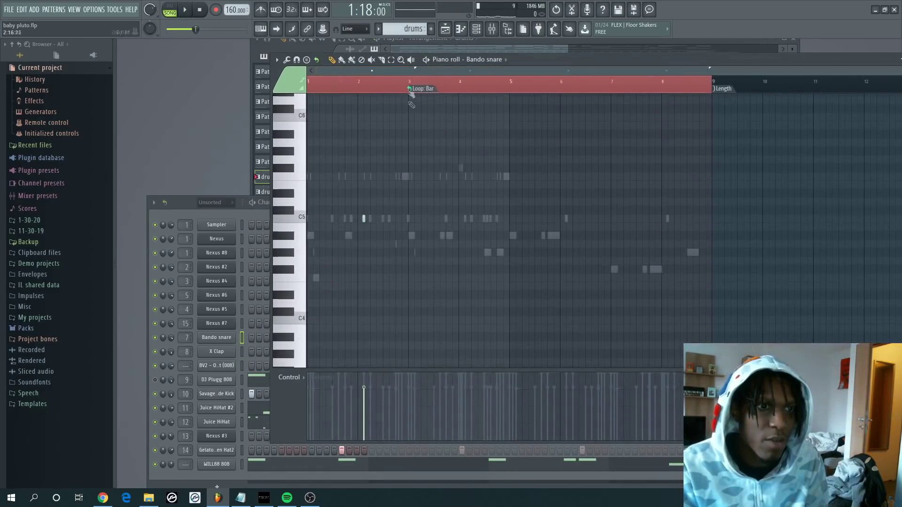
Step: View the Gelato Open Hat2 notes and the WILL88 808 notes of the drums pattern in the piano roll
left_click(479, 67)
left_click(503, 238)
left_click(491, 59)
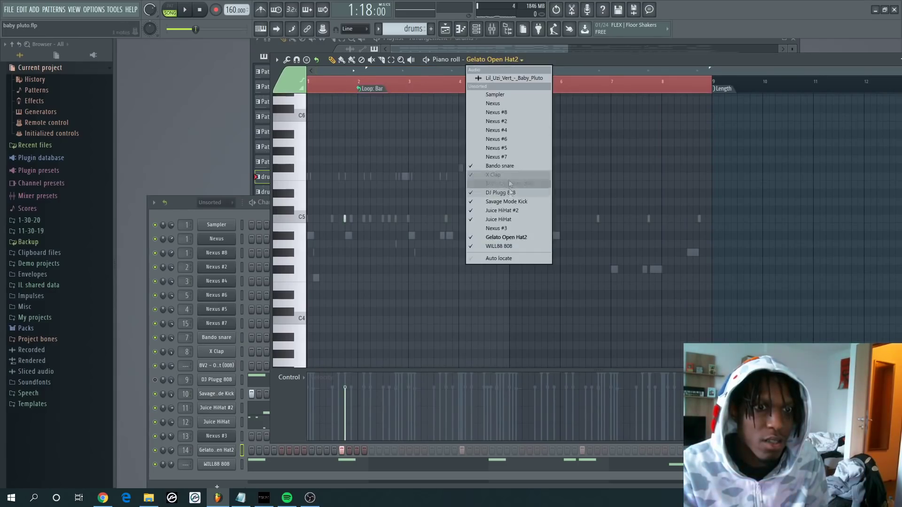
left_click(498, 247)
Step: Audition single WILL88 808 notes, including A#4 and A#5, and play the song from bar 53 with the 808 notes in view
left_click(288, 237)
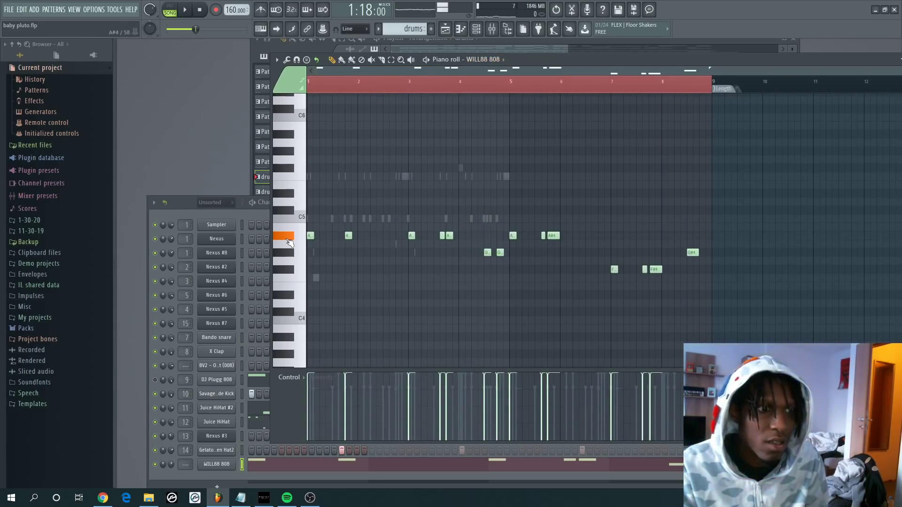
key("7")
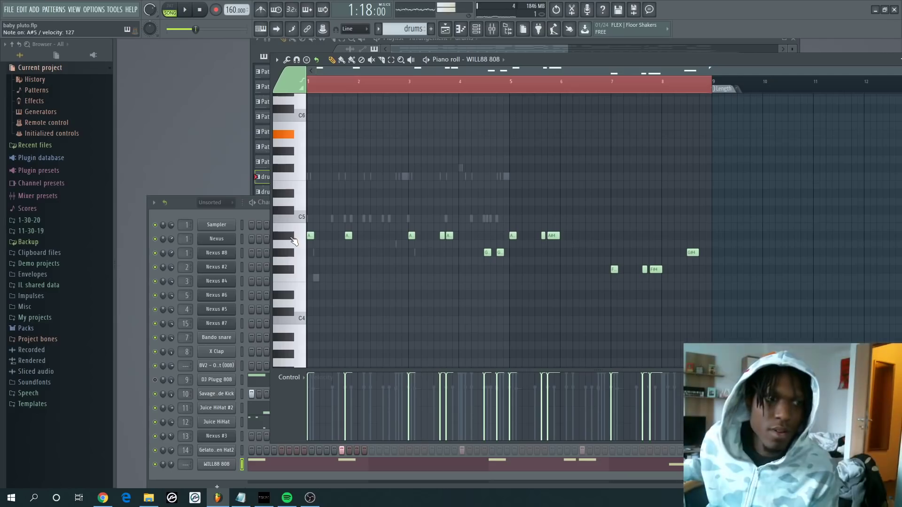
key("6")
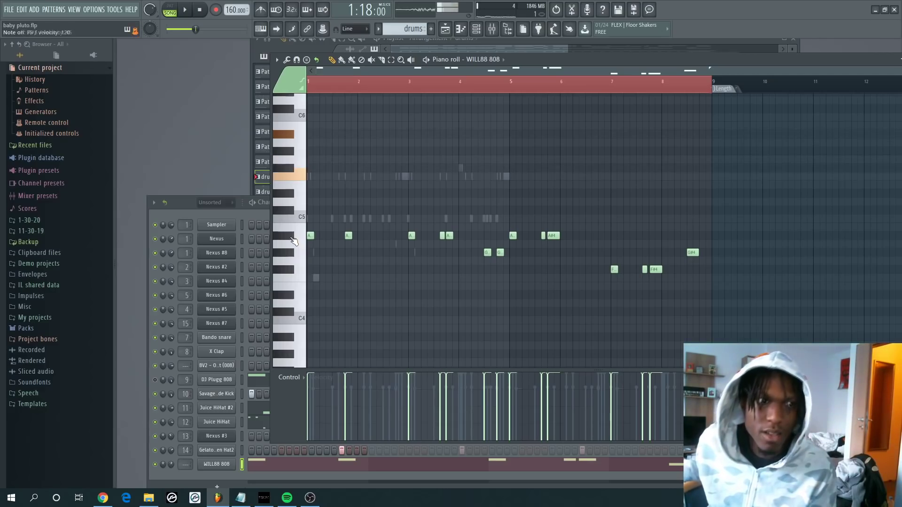
key("space")
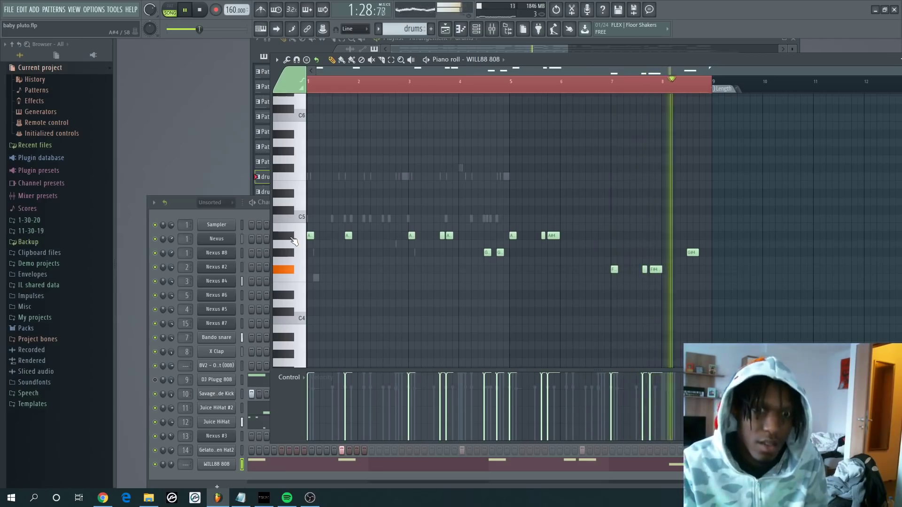
key("space")
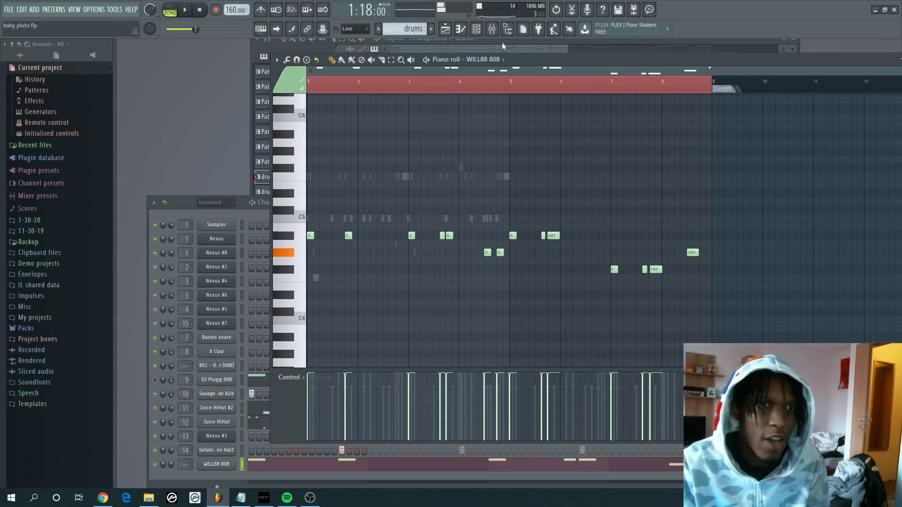
Step: View Pattern 1's Nexus chord notes from their beginning in the piano roll
left_click(501, 43)
double_click(423, 85)
scroll(374, 124, "left", 6)
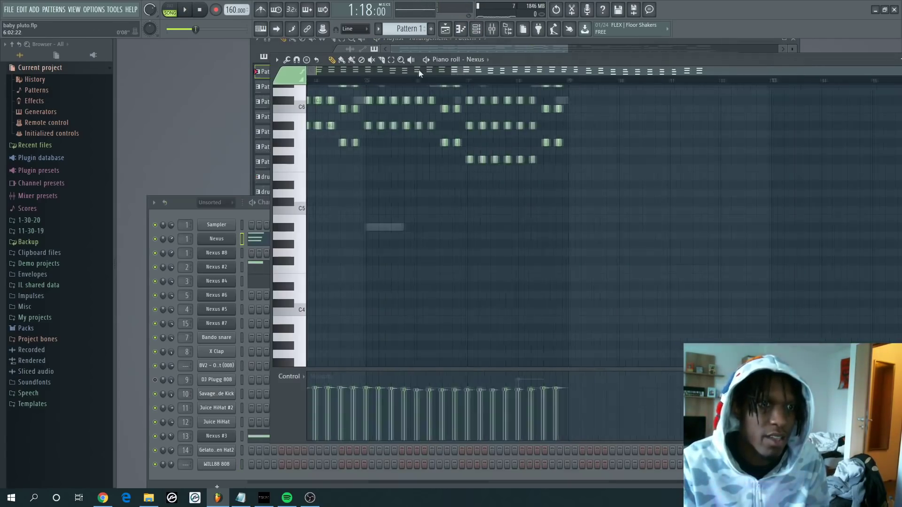
scroll(299, 192, "up", 3)
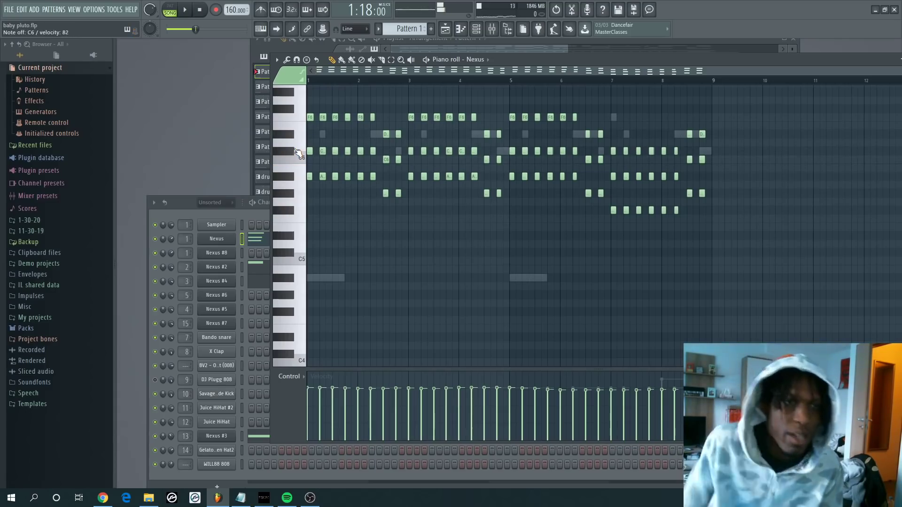
Step: Play the arrangement from bar 83 in the playlist, with the drums #2 section and the song's ending in view
left_click(638, 47)
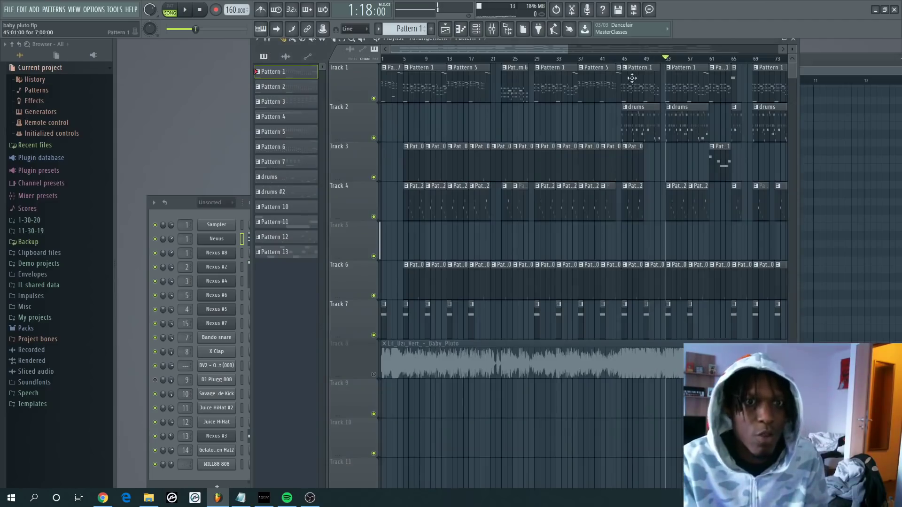
scroll(640, 60, "down", 3)
left_click_drag(686, 58, 693, 58)
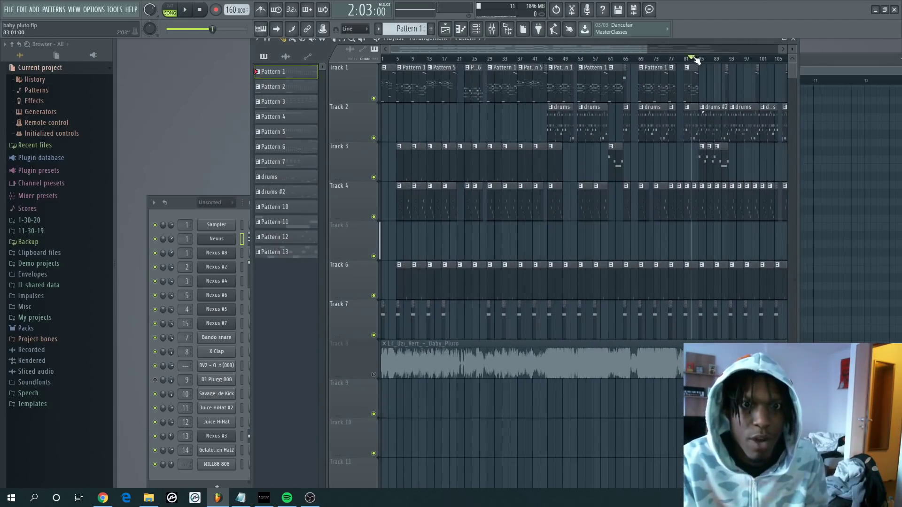
key("space")
scroll(707, 62, "down", 1)
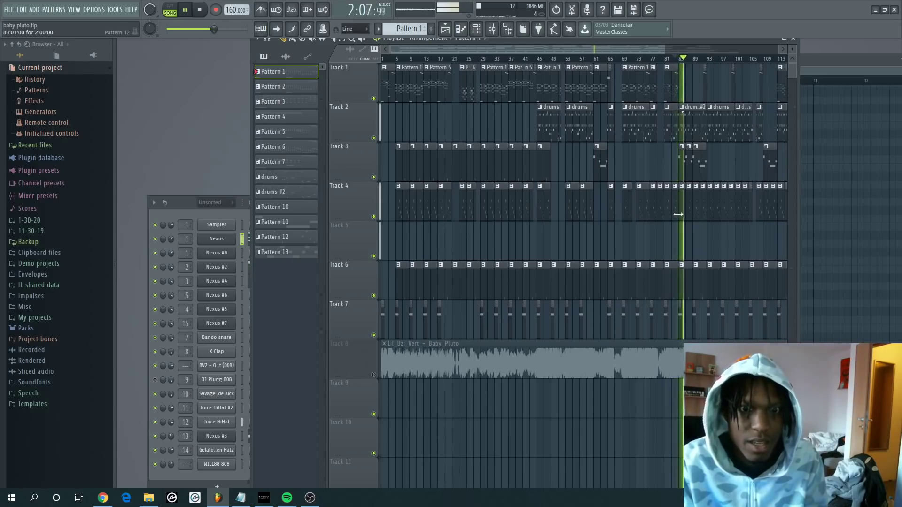
left_click_drag(594, 50, 670, 61)
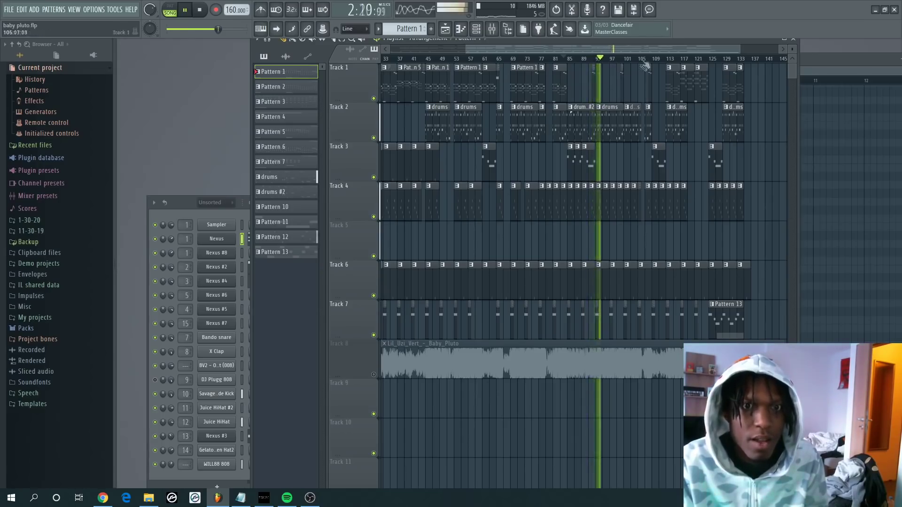
Step: Play the arrangement briefly from bar 113 and look at the PL Fairy Tale preset of the Nexus #8 channel
key("space")
mouse_move(667, 59)
left_mouse_down()
mouse_move(682, 63)
mouse_move(667, 66)
left_mouse_up()
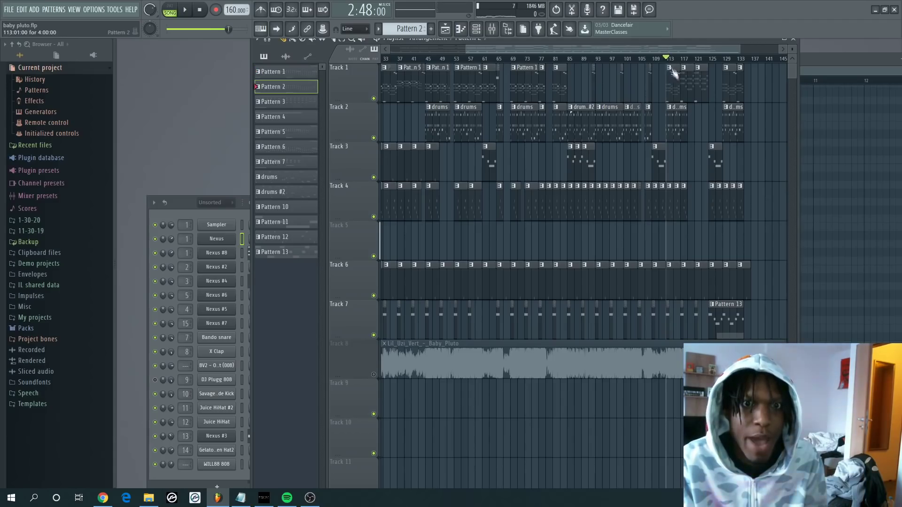
key("space")
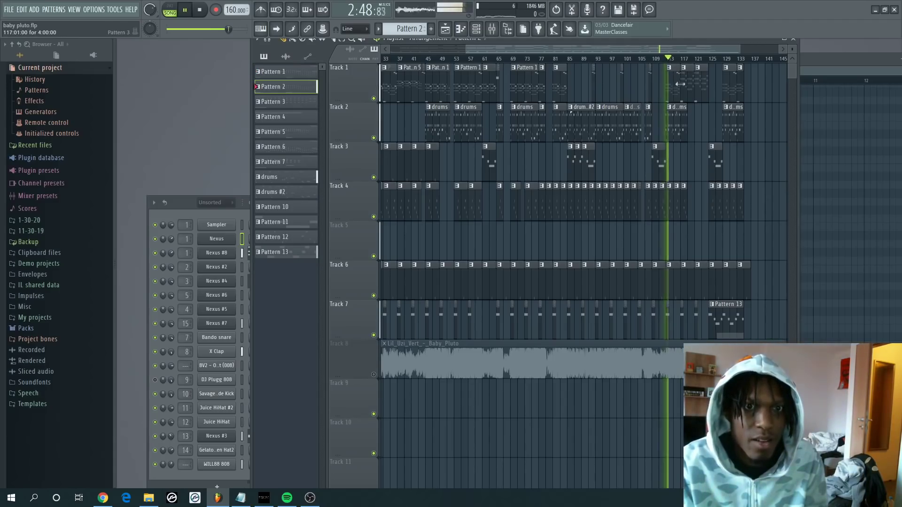
key("space")
left_click(219, 254)
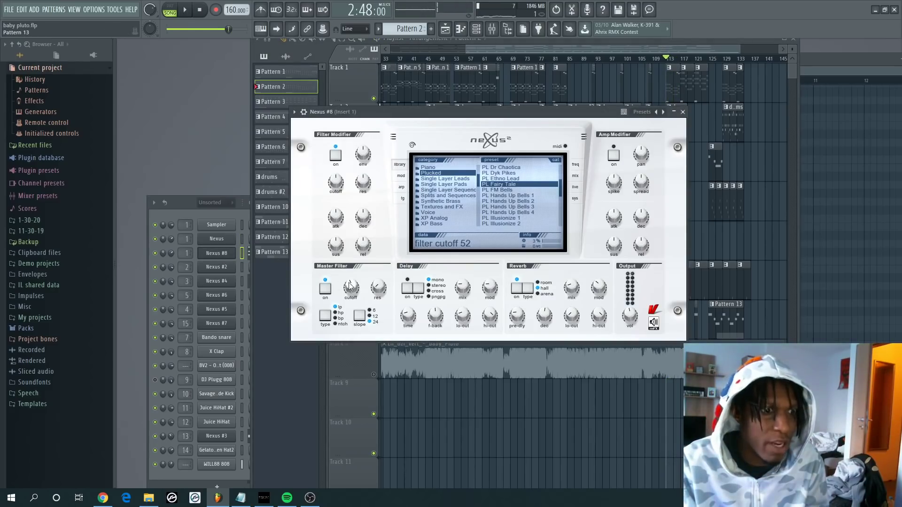
left_click(682, 113)
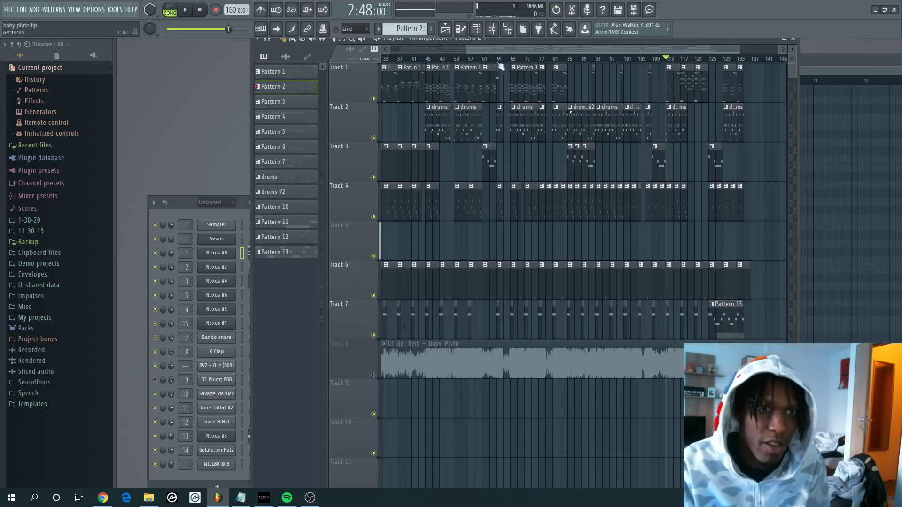
Step: Play the arrangement briefly from bar 69 and at length from bar 113
left_click(515, 63)
key("space")
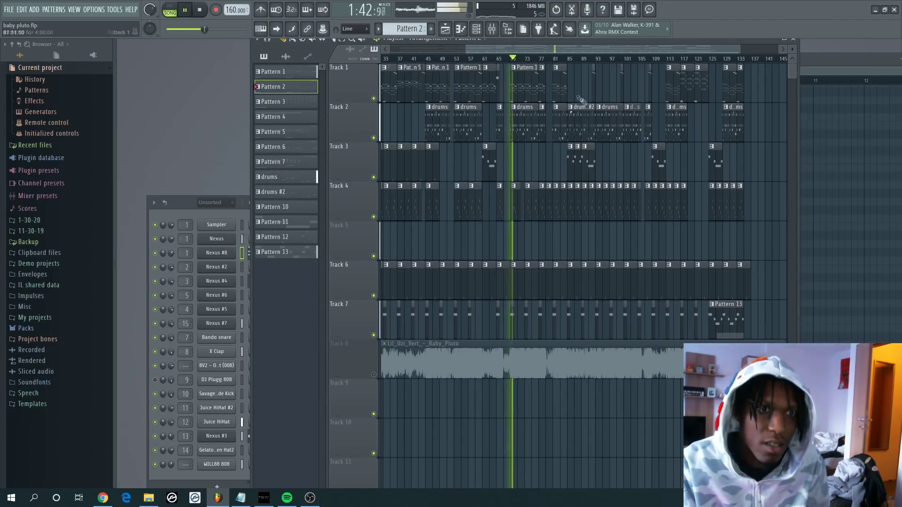
key("space")
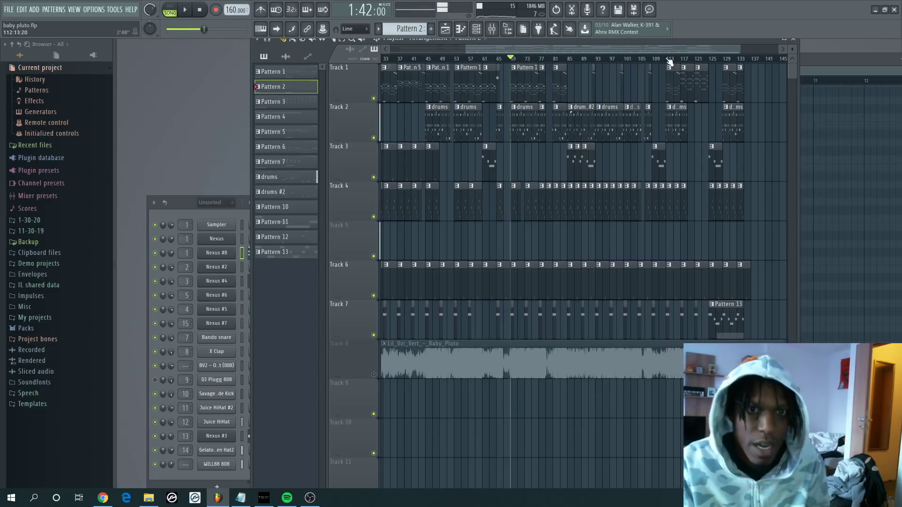
left_click(669, 60)
key("space")
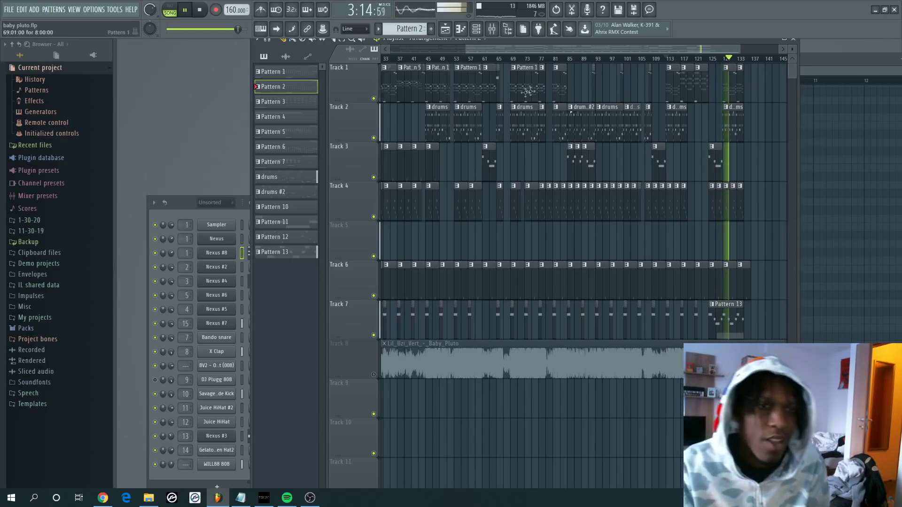
key("space")
Step: Survey the whole arrangement by moving the song position from the start to bar 133 and back to the start
scroll(507, 61, "down", 2)
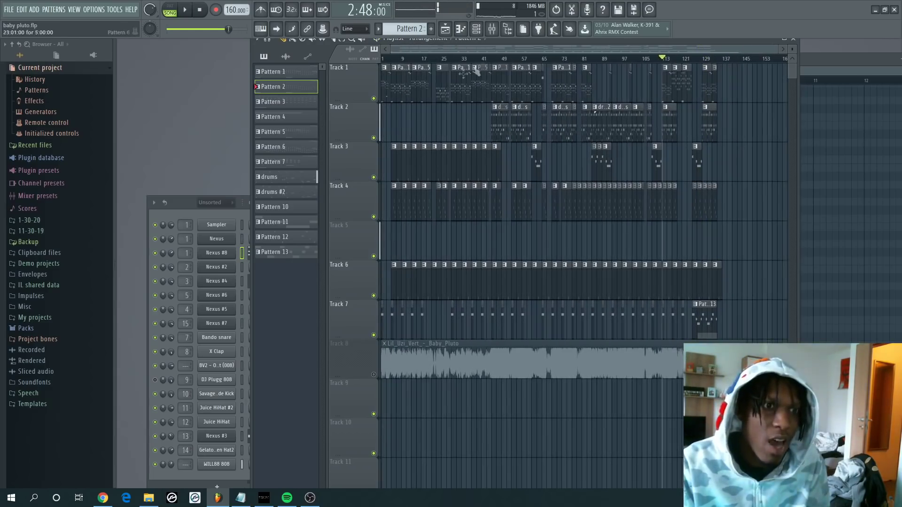
key("Home")
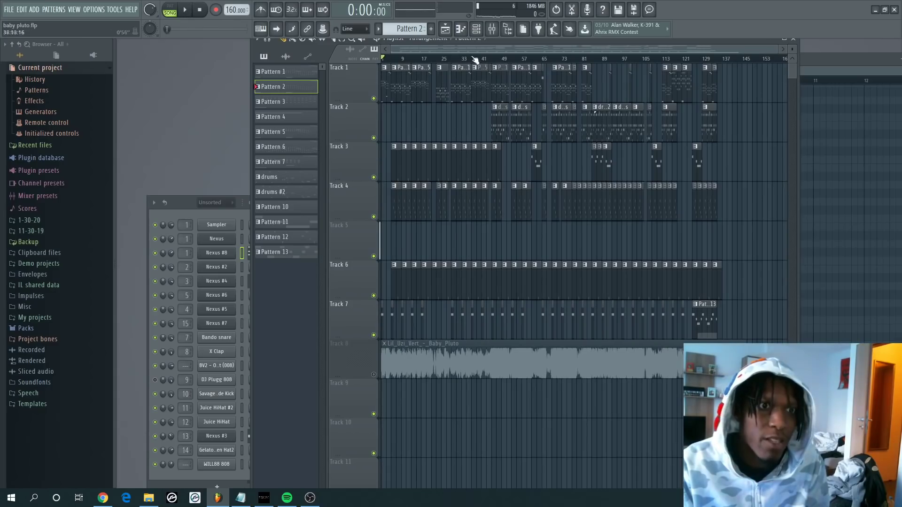
left_click_drag(468, 60, 451, 102)
left_click_drag(504, 66, 711, 103)
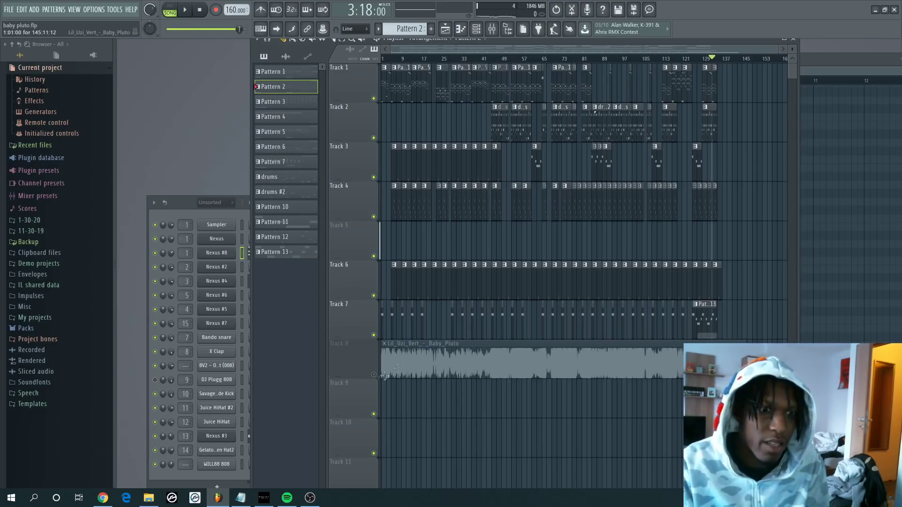
scroll(562, 62, "up", 3)
left_click_drag(544, 62, 255, 89)
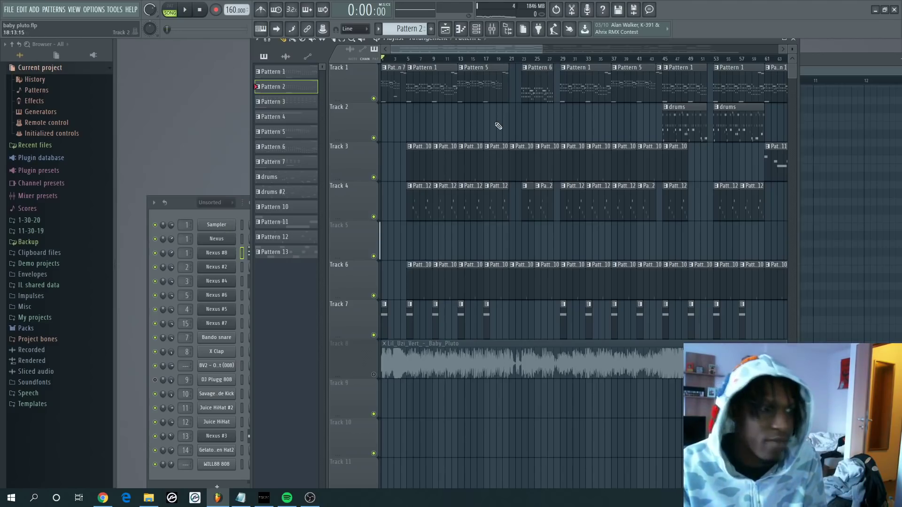
Step: Set the song position to bar 24 and look over the first 69 bars of the arrangement
left_click(529, 59)
scroll(436, 59, "down", 3)
scroll(436, 59, "up", 3)
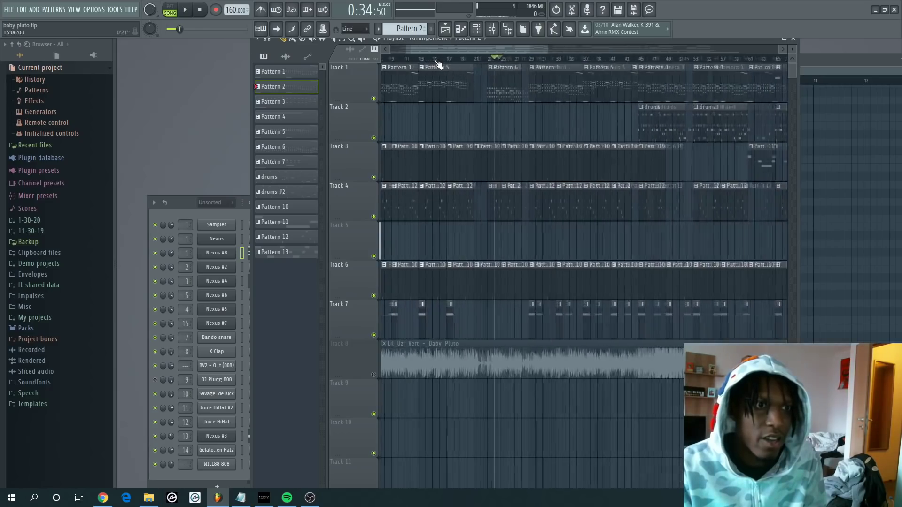
scroll(436, 61, "down", 2)
scroll(446, 52, "up", 3)
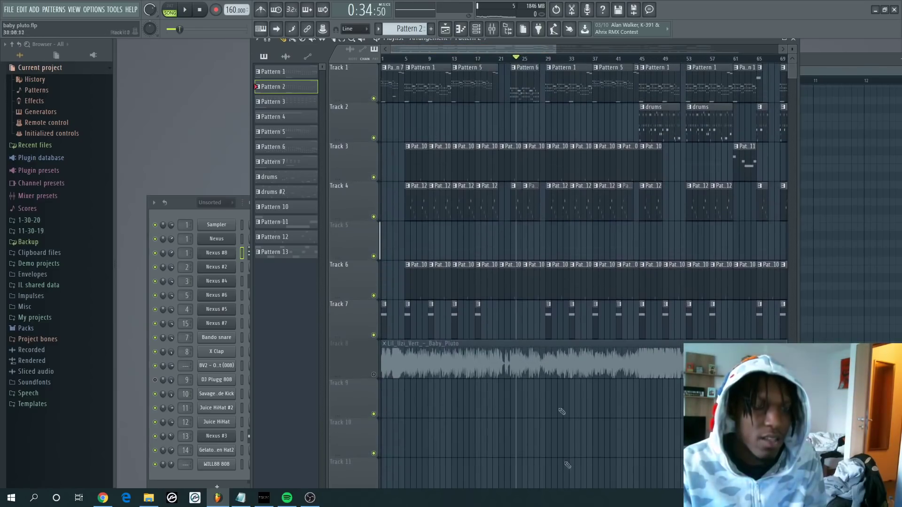